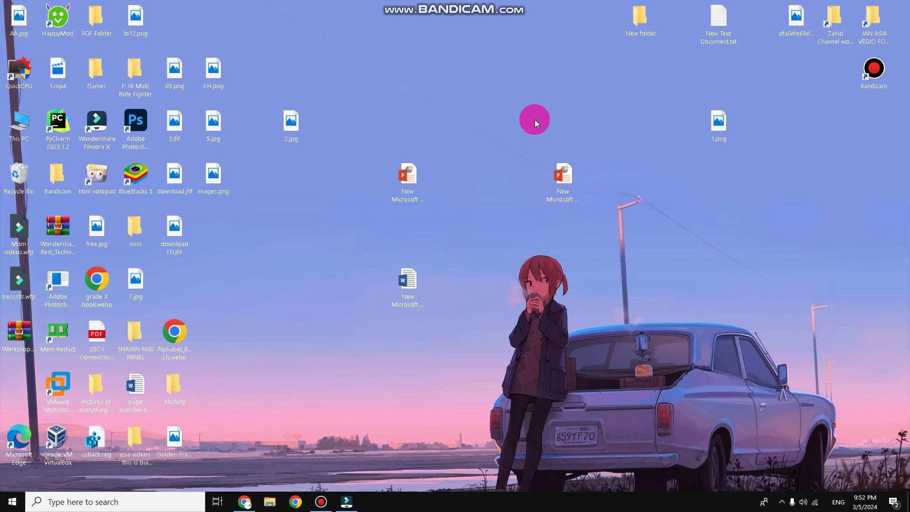
- Create a new PowerPoint presentation on the desktop and keep its default file name
{"action": "right_click", "coordinate": [320, 215]}
{"action": "mouse_move", "coordinate": [370, 299]}
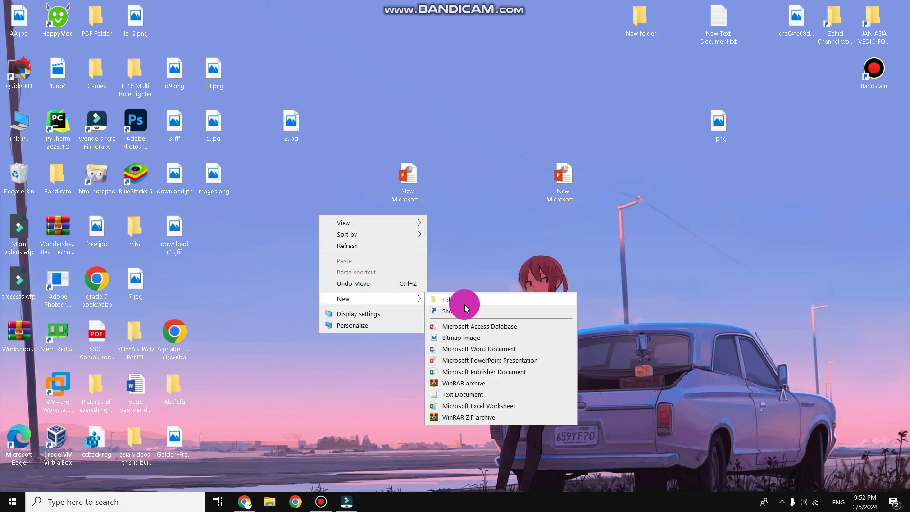
{"action": "left_click", "coordinate": [464, 361]}
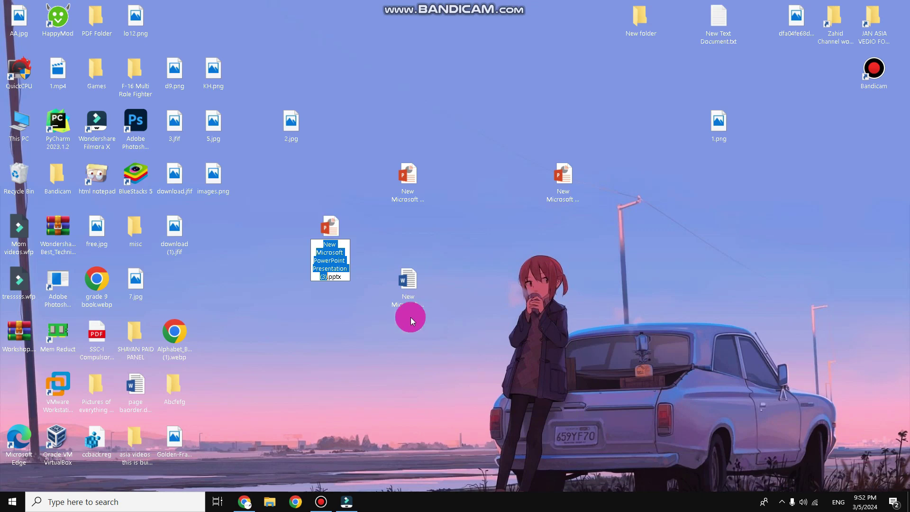
{"action": "key", "text": "Return"}
- Open the new file maximized, add a Title Slide, and delete both its placeholders
{"action": "double_click", "coordinate": [331, 228]}
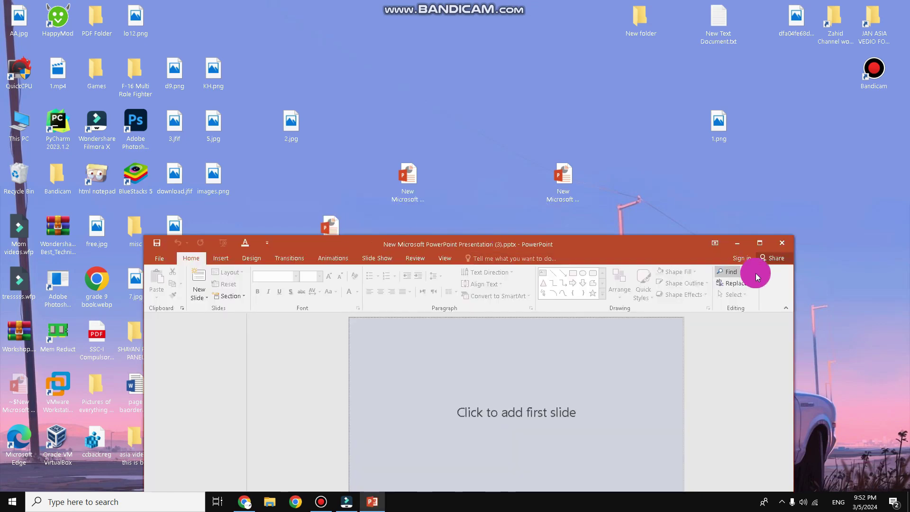
{"action": "left_click", "coordinate": [759, 243]}
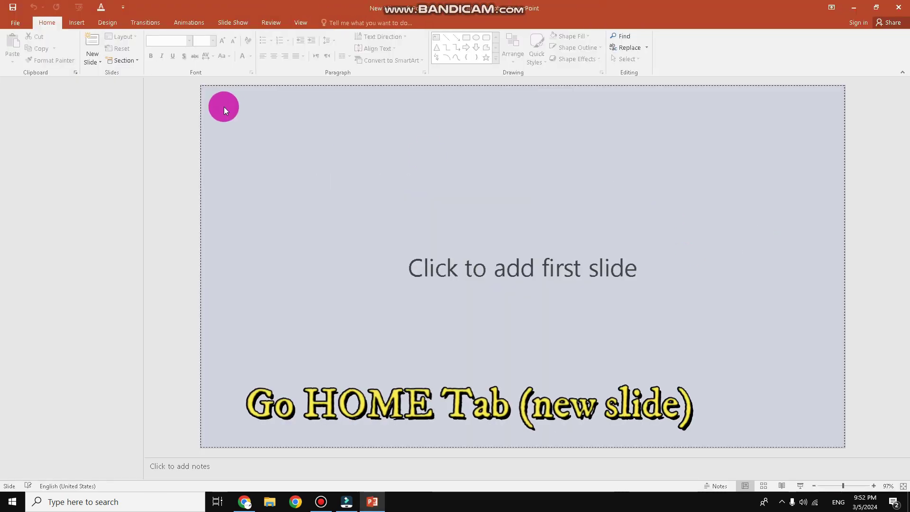
{"action": "left_click", "coordinate": [94, 51]}
{"action": "left_click", "coordinate": [106, 96]}
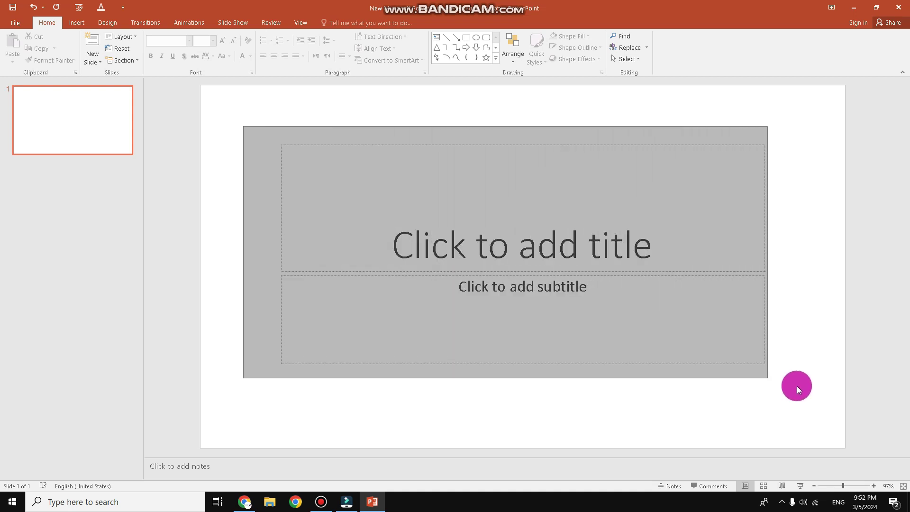
{"action": "left_click_drag", "start_coordinate": [403, 230], "coordinate": [801, 388]}
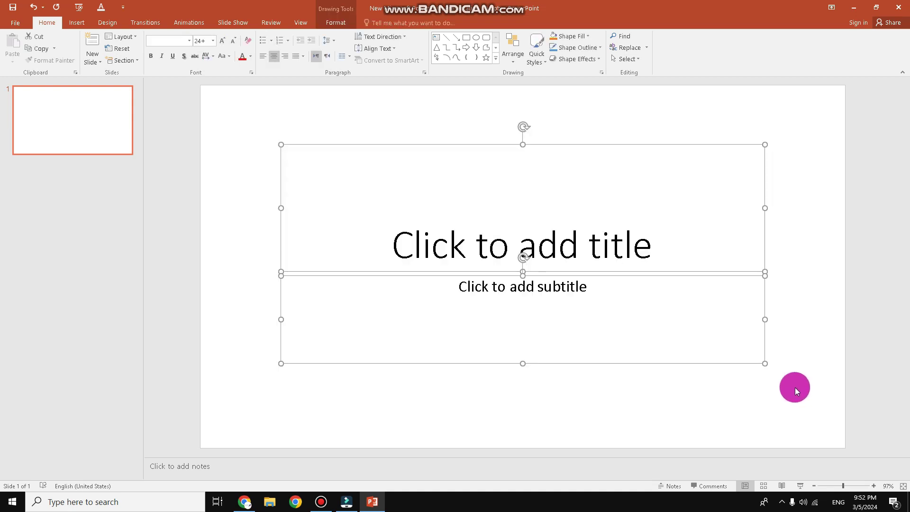
{"action": "key", "text": "Delete"}
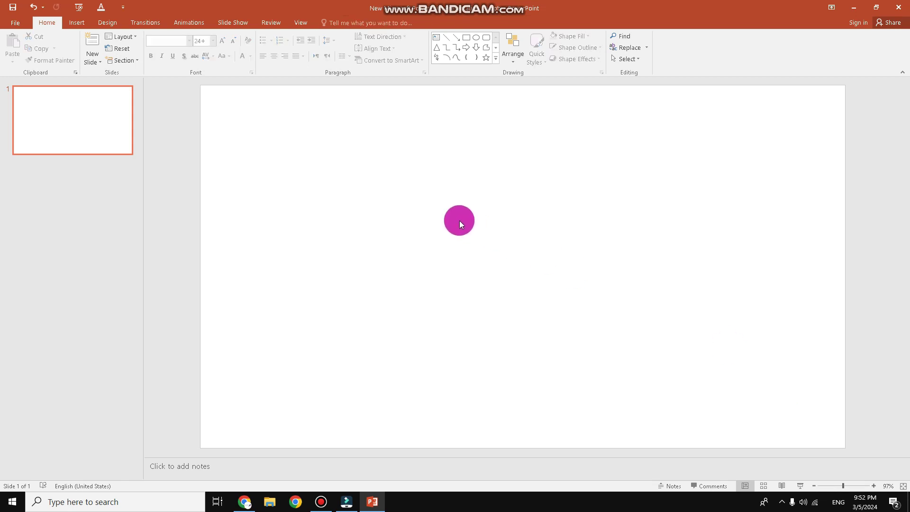
- Draw a rectangle nearly filling slide 1 and apply the white-fill, thin dark outline style
{"action": "left_click", "coordinate": [81, 24]}
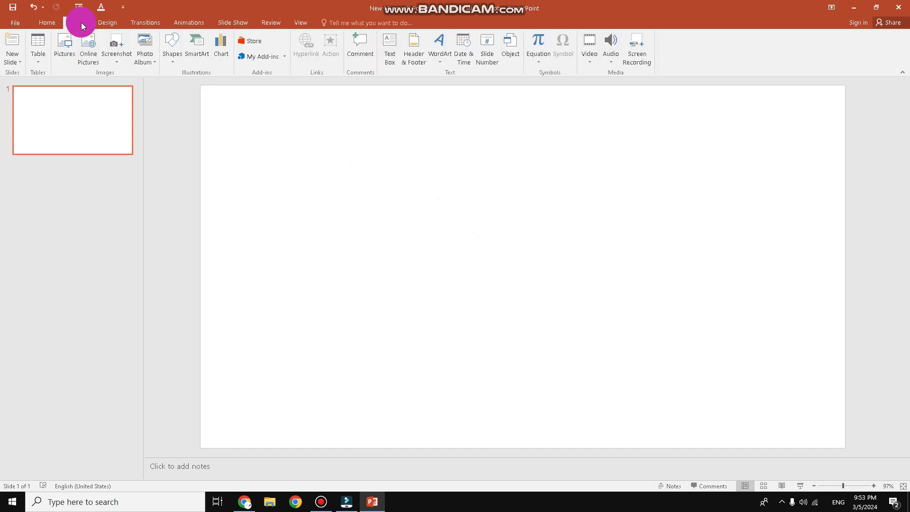
{"action": "left_click", "coordinate": [174, 63]}
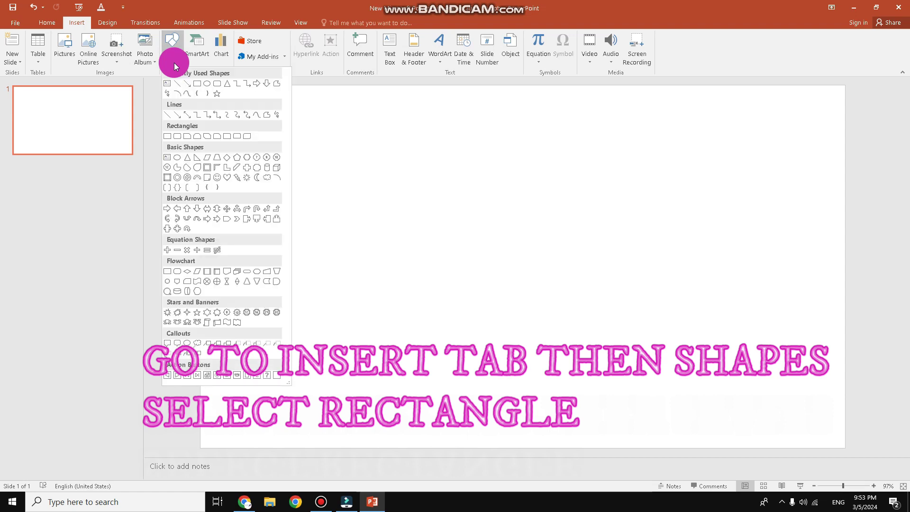
{"action": "left_click", "coordinate": [199, 83]}
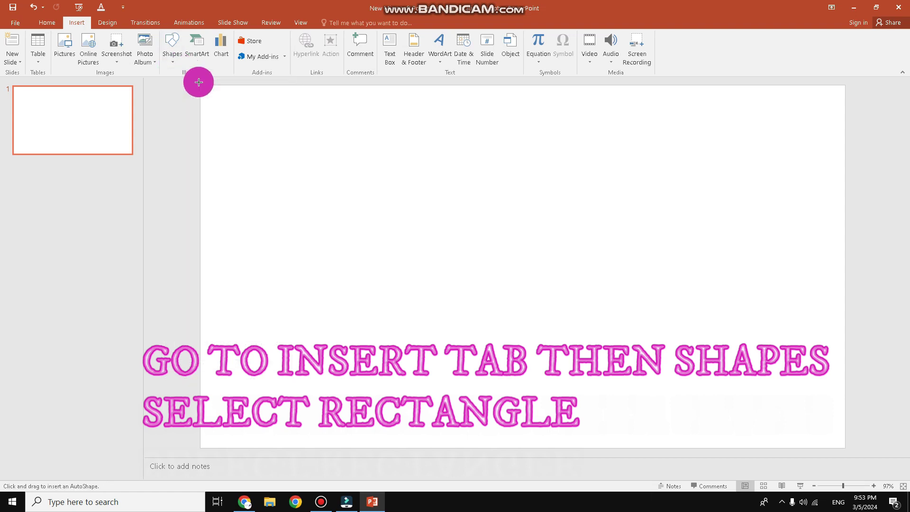
{"action": "mouse_move", "coordinate": [222, 102]}
{"action": "left_mouse_down"}
{"action": "mouse_move", "coordinate": [741, 327]}
{"action": "mouse_move", "coordinate": [834, 443]}
{"action": "left_mouse_up"}
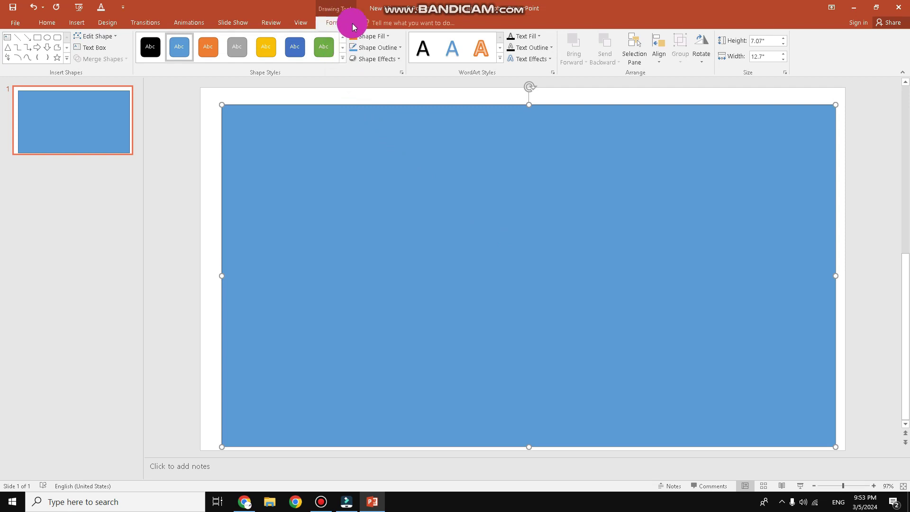
{"action": "left_click", "coordinate": [342, 59]}
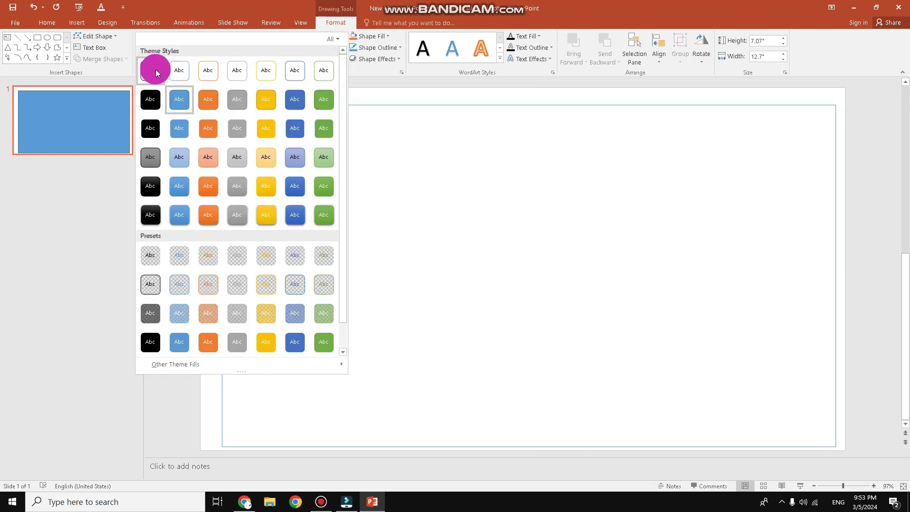
{"action": "left_click", "coordinate": [152, 69]}
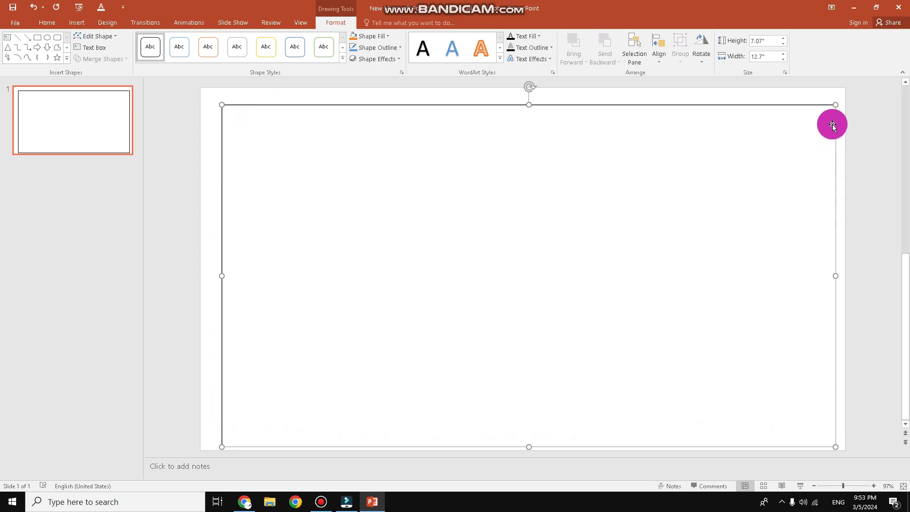
- Nudge the rectangle, give it a red 6 pt outline, and open the More Lines settings
{"action": "left_click_drag", "start_coordinate": [482, 104], "coordinate": [474, 99]}
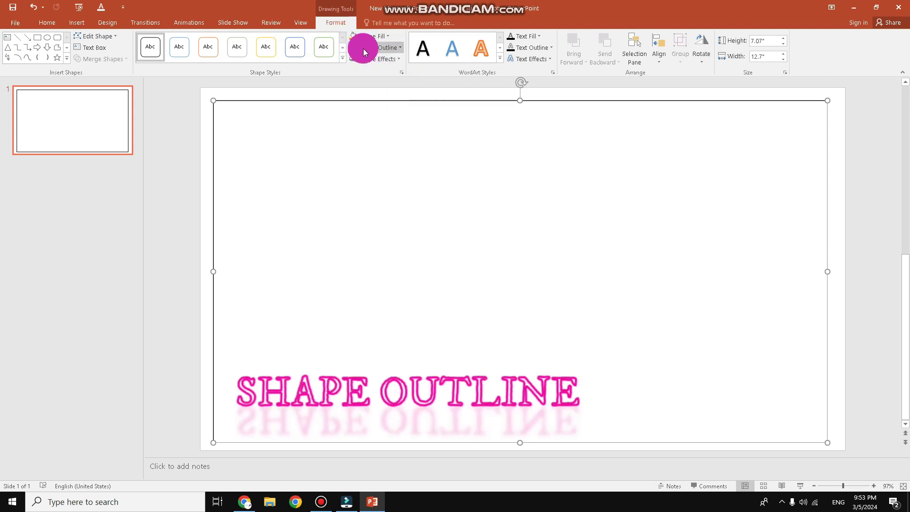
{"action": "left_click", "coordinate": [400, 48]}
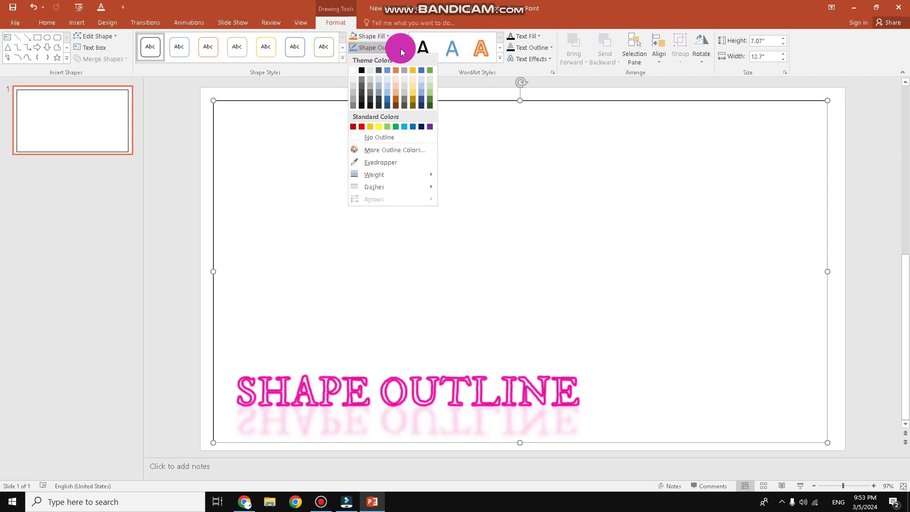
{"action": "mouse_move", "coordinate": [373, 175]}
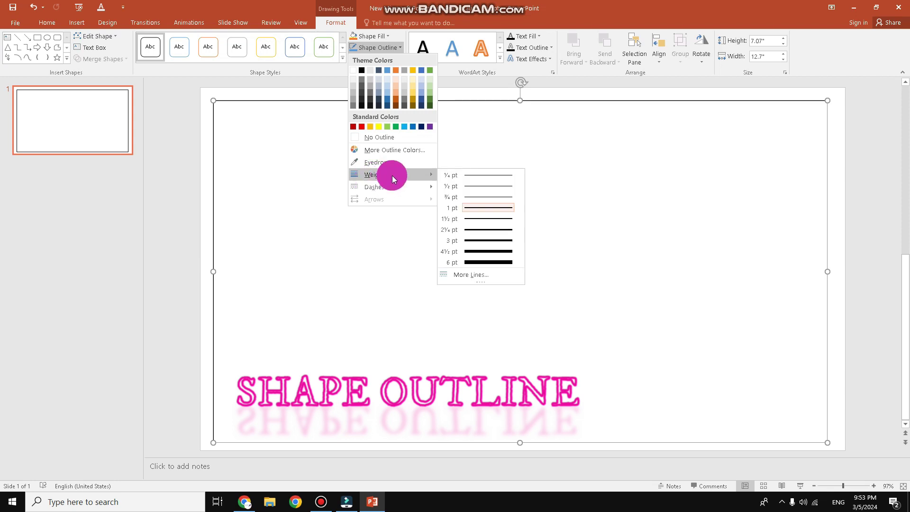
{"action": "left_click", "coordinate": [478, 262]}
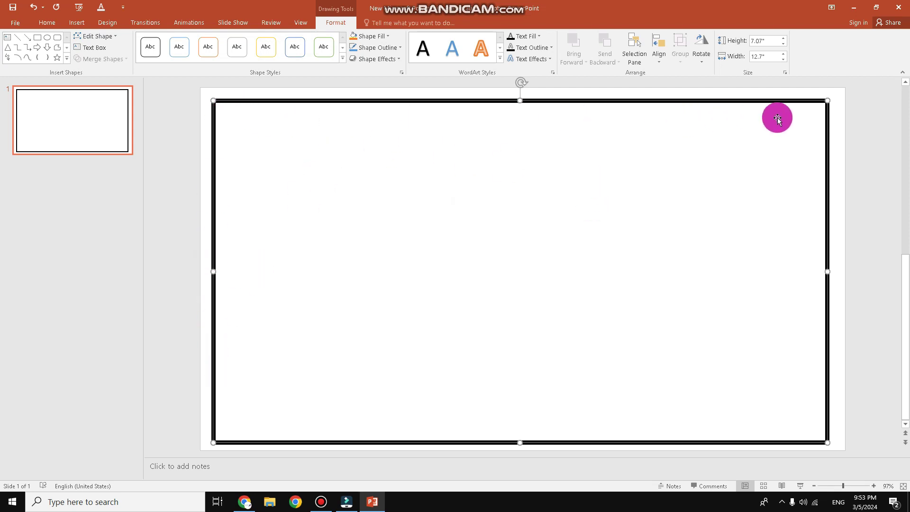
{"action": "left_click", "coordinate": [399, 47]}
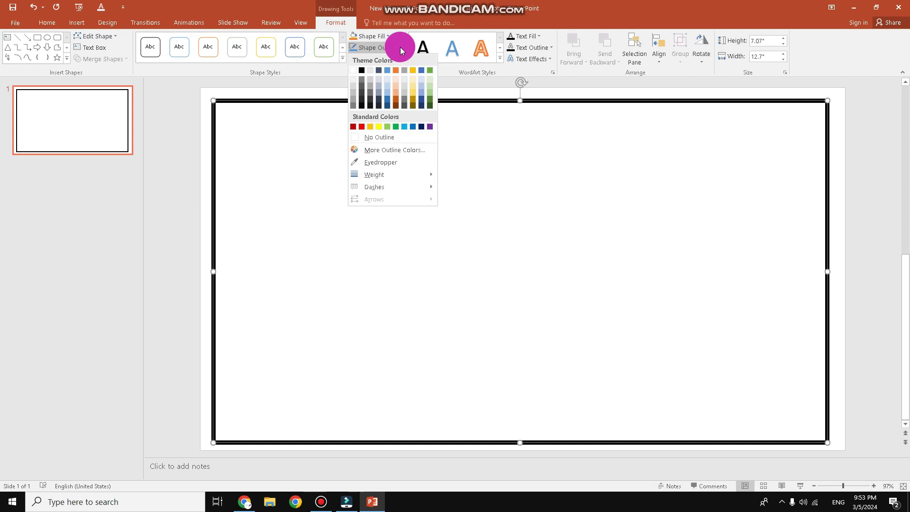
{"action": "left_click", "coordinate": [363, 126]}
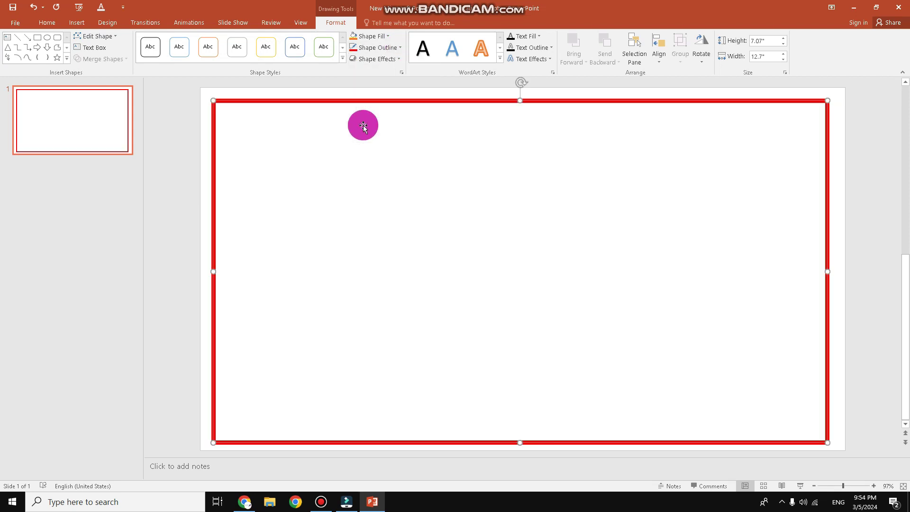
{"action": "left_click", "coordinate": [400, 47]}
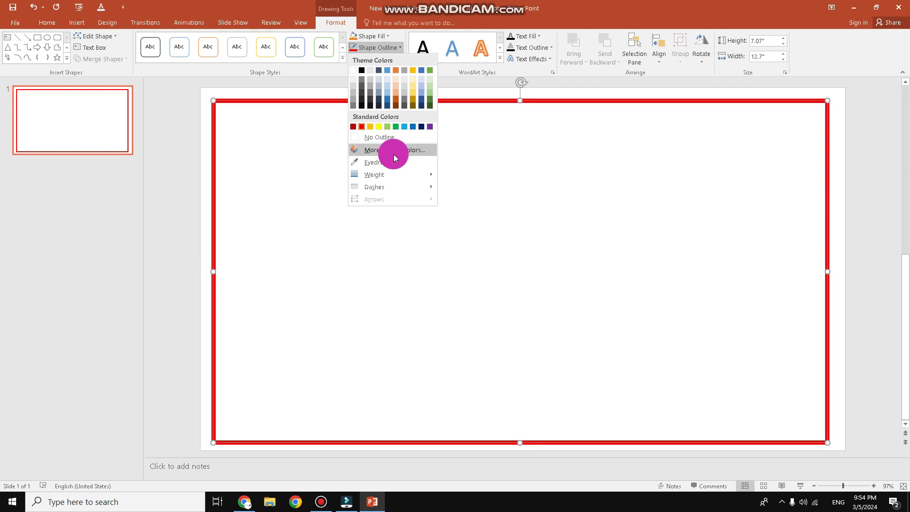
{"action": "mouse_move", "coordinate": [374, 175]}
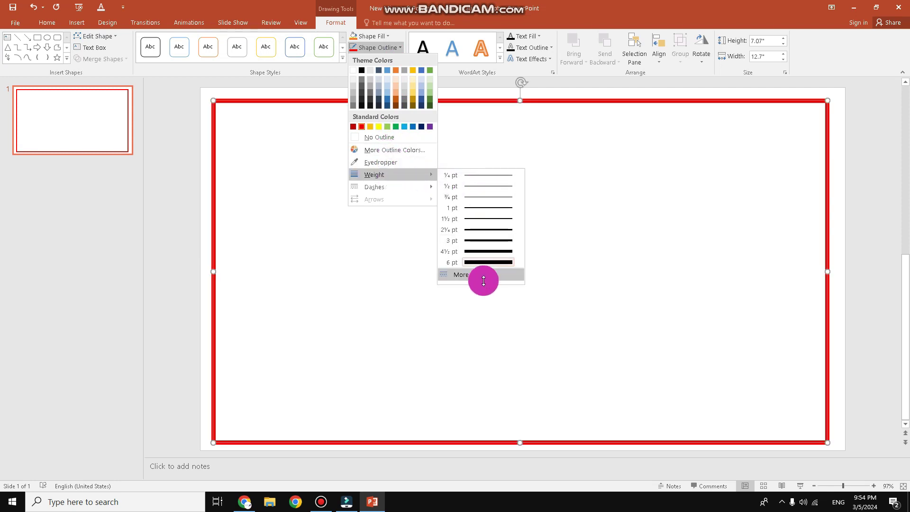
{"action": "left_click", "coordinate": [480, 278]}
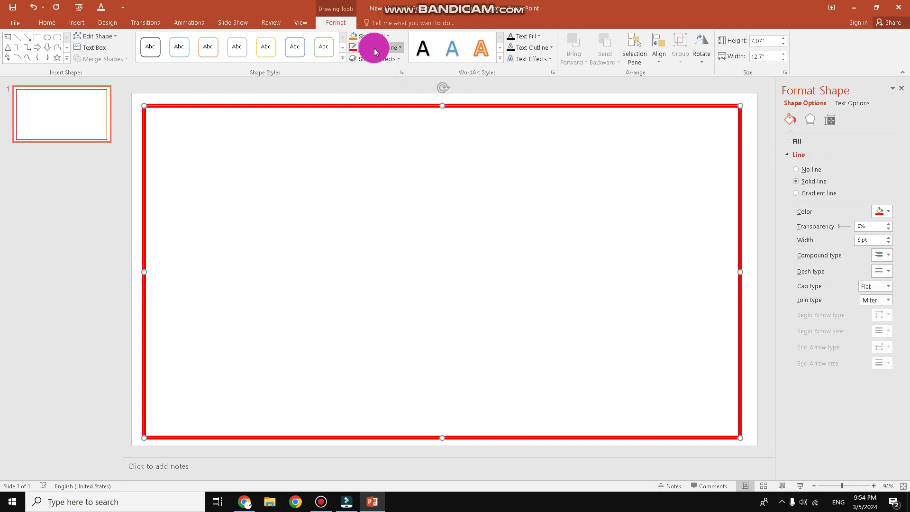
- Raise the red border's width to 19.75 pt and set its compound type to Triple
{"action": "left_click", "coordinate": [399, 47]}
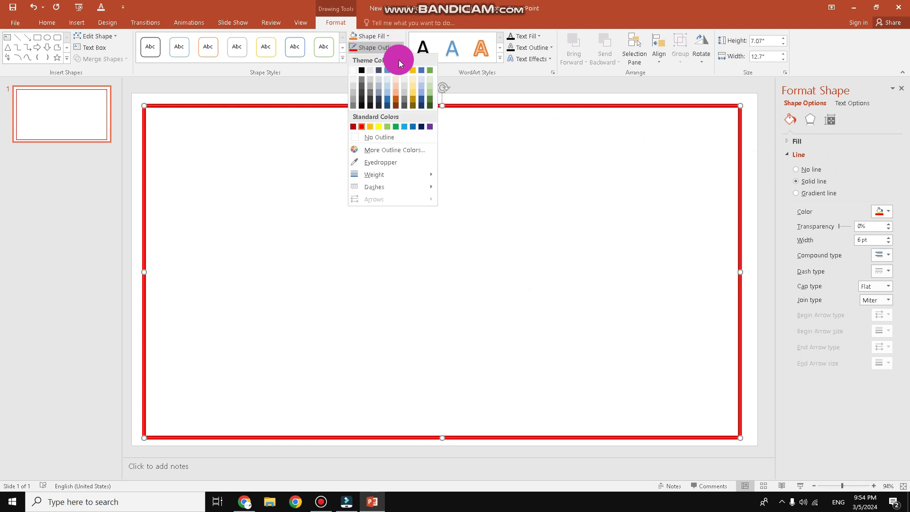
{"action": "mouse_move", "coordinate": [374, 175]}
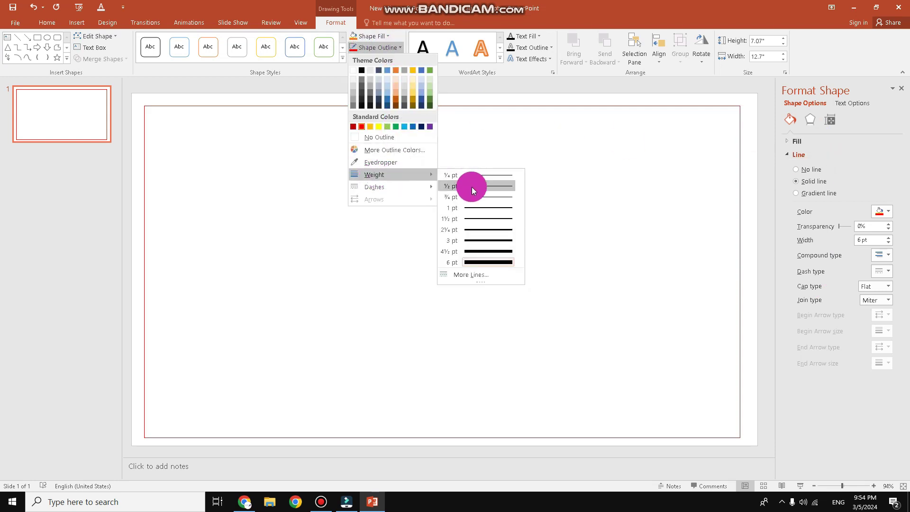
{"action": "left_click", "coordinate": [480, 276]}
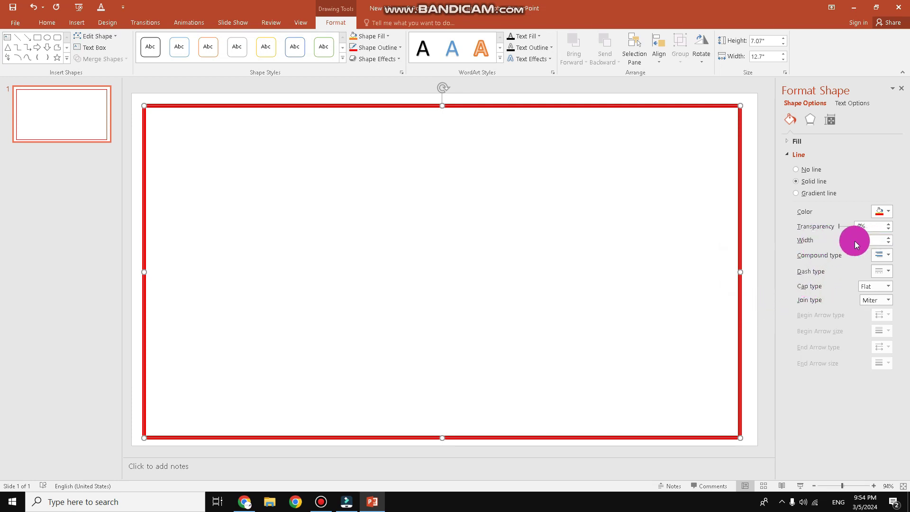
{"action": "left_click", "coordinate": [890, 239]}
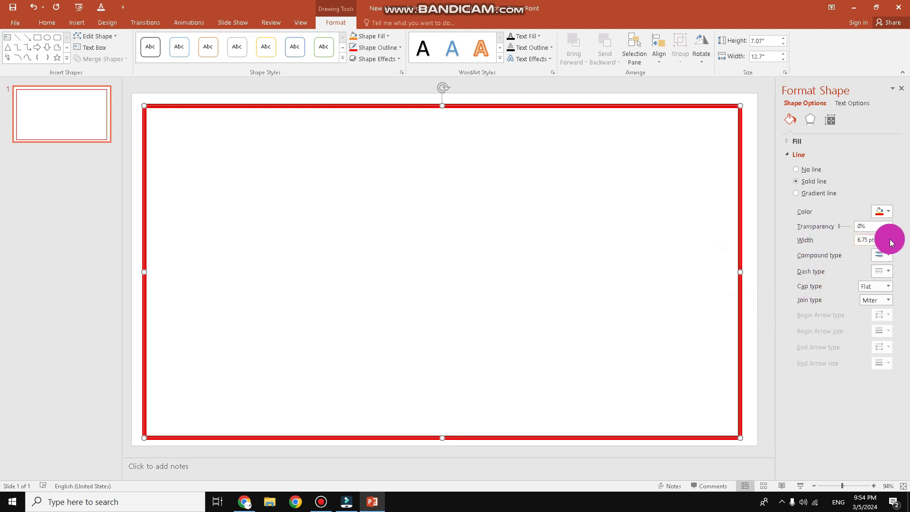
{"action": "left_click", "coordinate": [890, 238]}
{"action": "left_click", "coordinate": [890, 239]}
{"action": "left_click", "coordinate": [890, 239]}
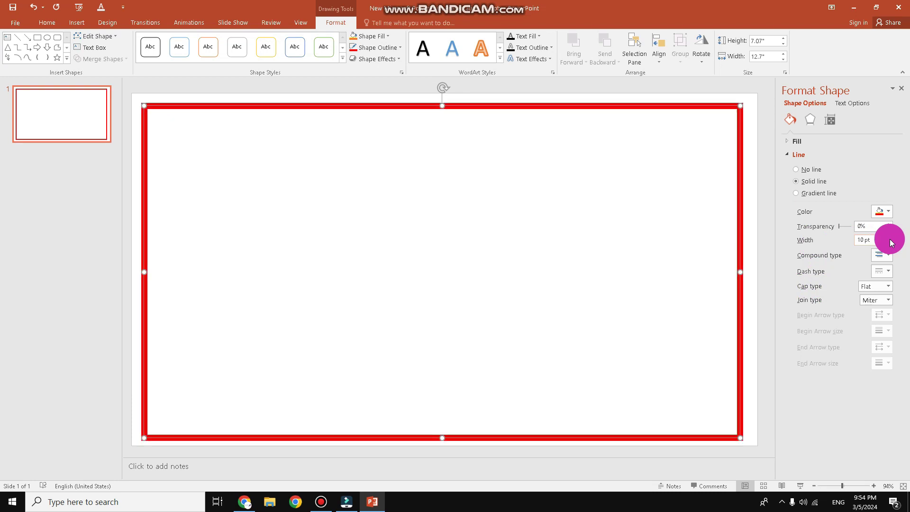
{"action": "left_click", "coordinate": [890, 239]}
{"action": "left_click", "coordinate": [890, 239]}
{"action": "left_click", "coordinate": [890, 239]}
{"action": "left_click", "coordinate": [890, 241]}
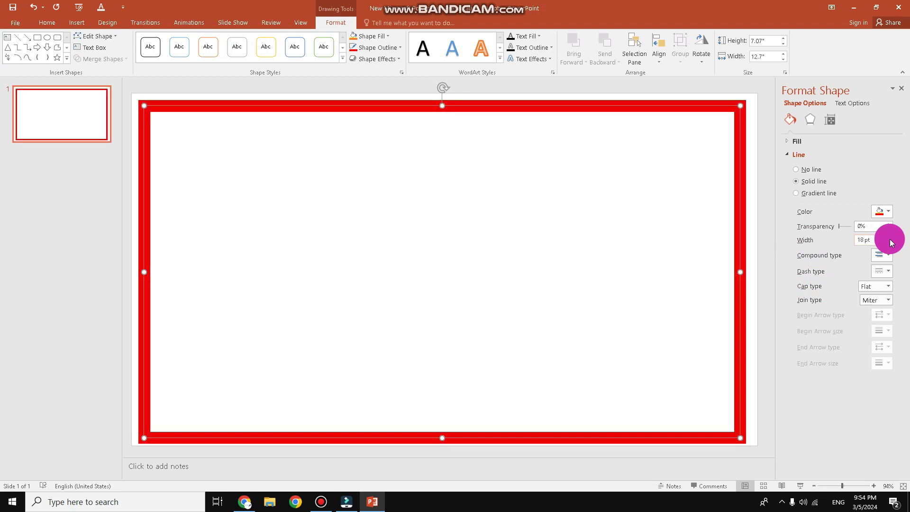
{"action": "left_click", "coordinate": [890, 242]}
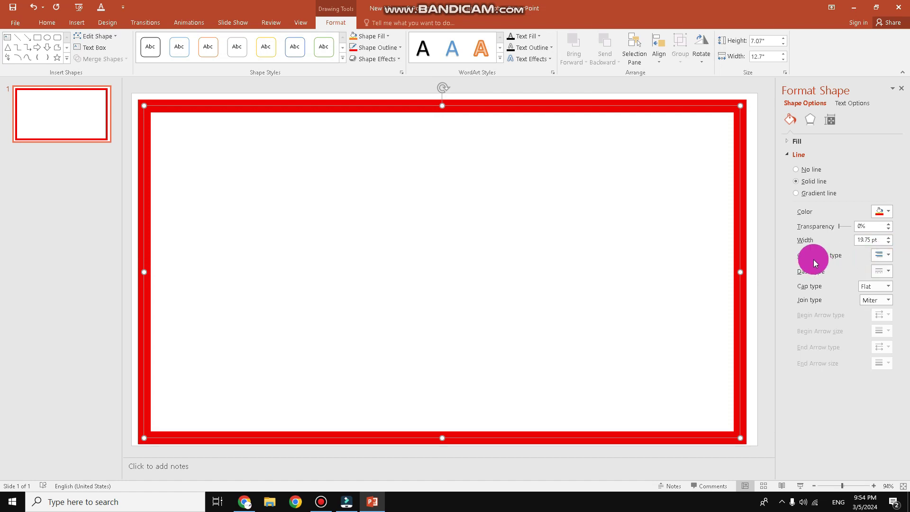
{"action": "left_click", "coordinate": [889, 258]}
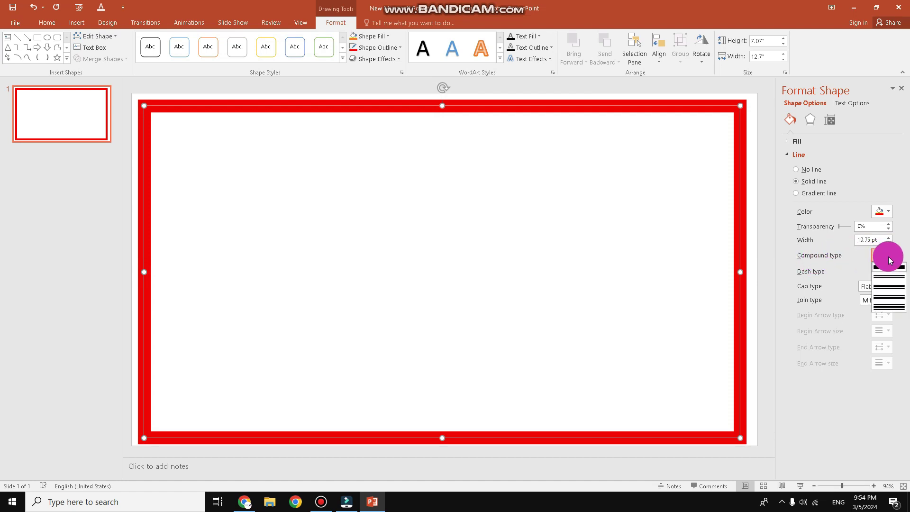
{"action": "left_click", "coordinate": [890, 309]}
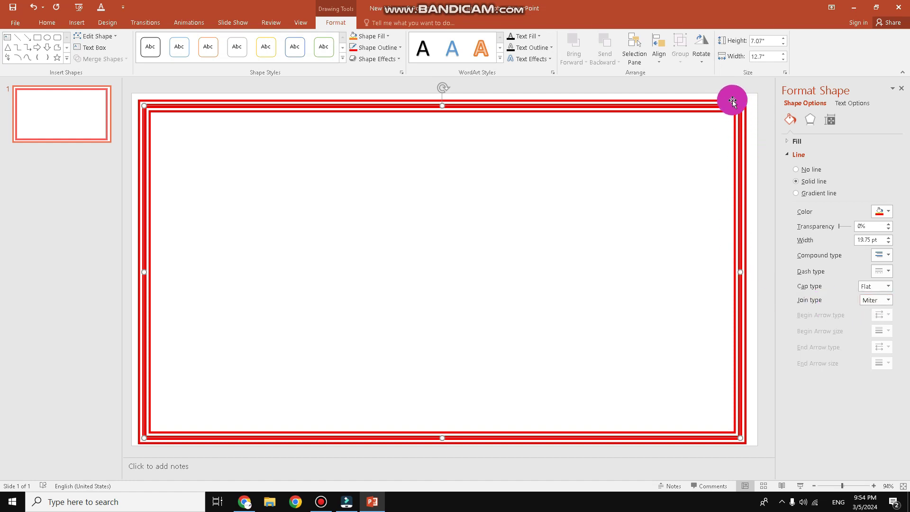
- Change the frame's line join type from Round to Bevel
{"action": "left_click", "coordinate": [887, 300]}
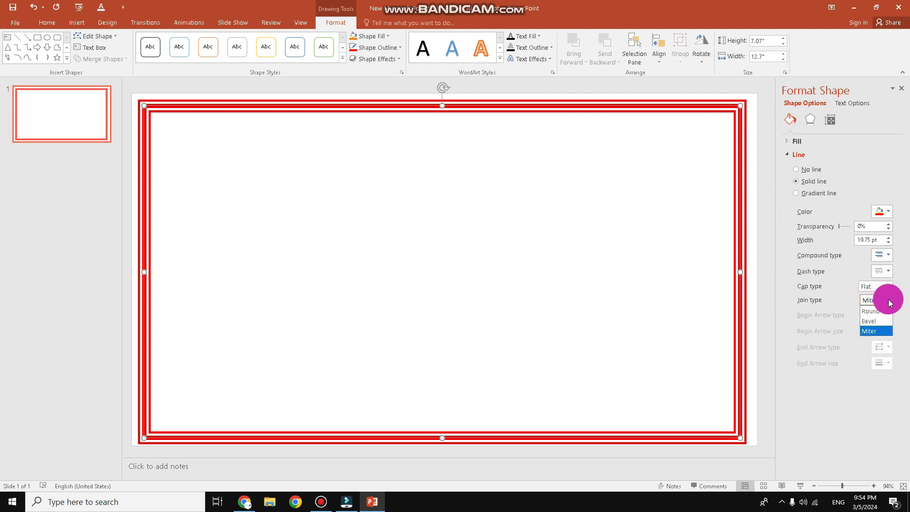
{"action": "left_click", "coordinate": [879, 311]}
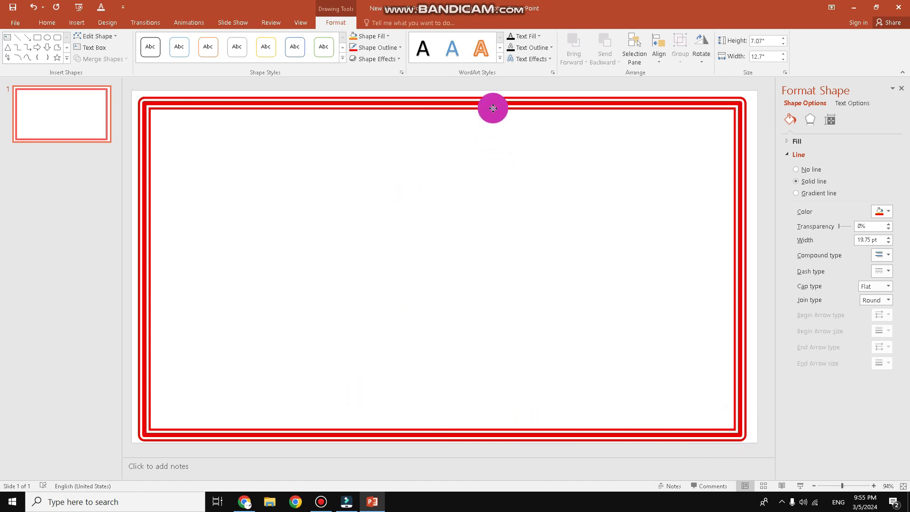
{"action": "left_click", "coordinate": [887, 299]}
{"action": "left_click", "coordinate": [873, 322]}
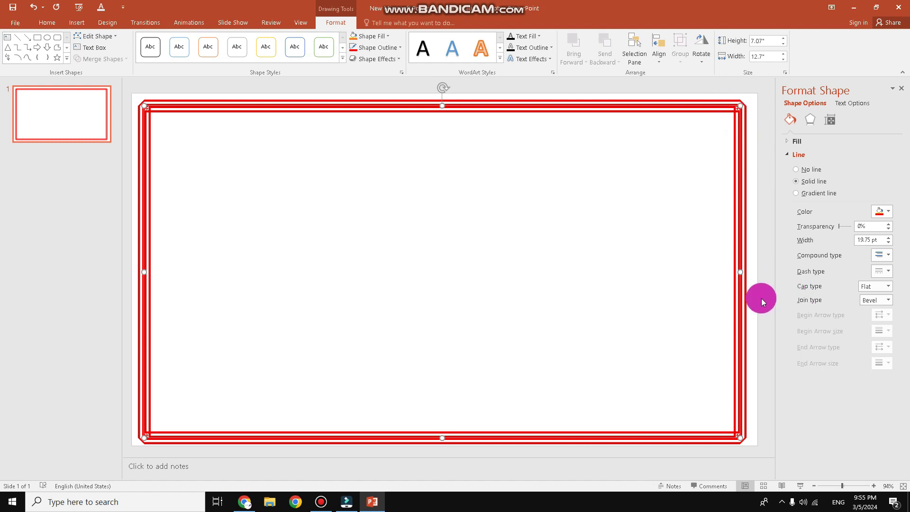
- Try Long Dash Dot Dot, Dash and Long Dash patterns on the red border
{"action": "left_click", "coordinate": [890, 274]}
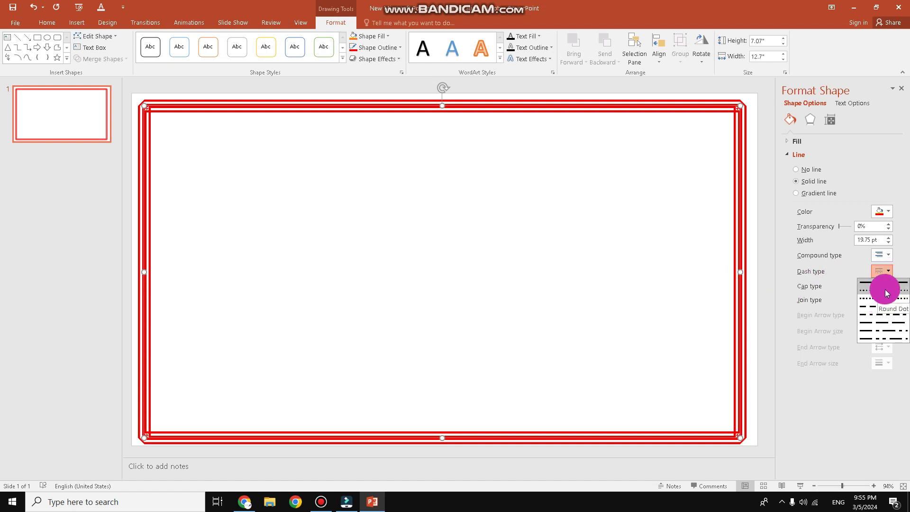
{"action": "left_click", "coordinate": [883, 338]}
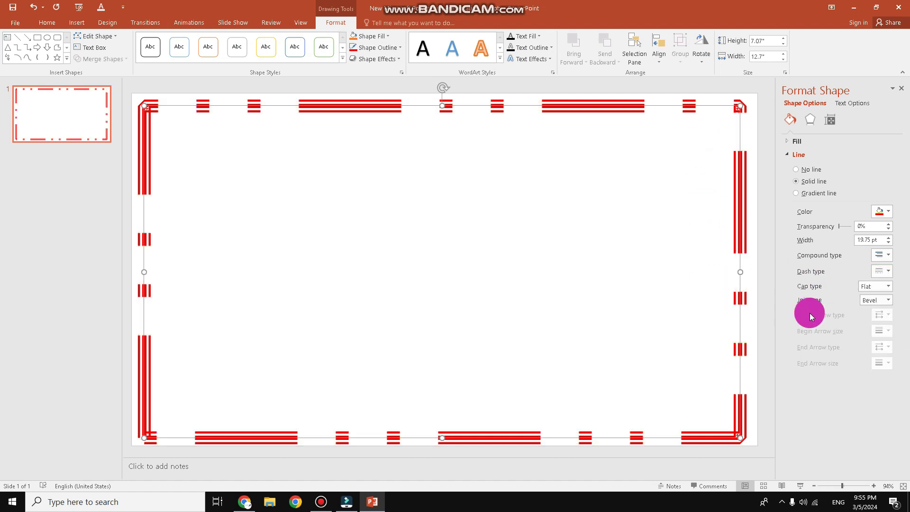
{"action": "left_click", "coordinate": [887, 273]}
{"action": "left_click", "coordinate": [886, 305]}
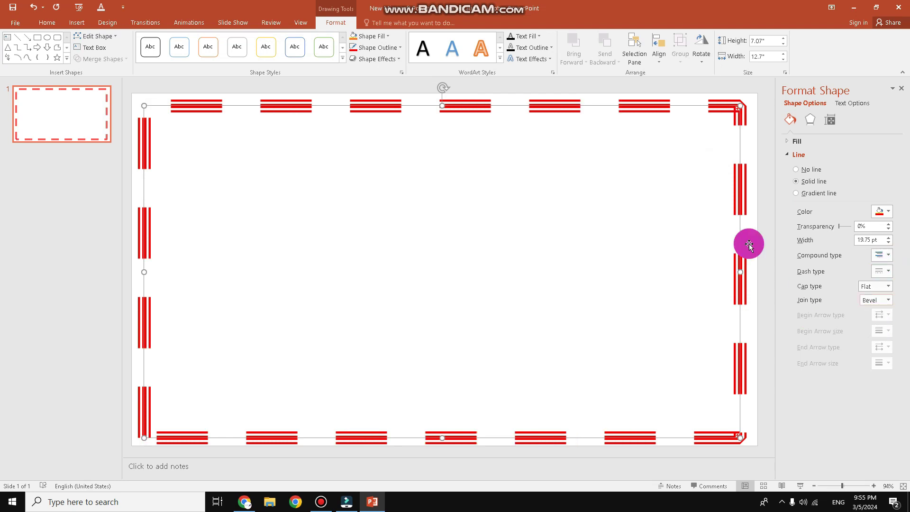
{"action": "left_click", "coordinate": [889, 273]}
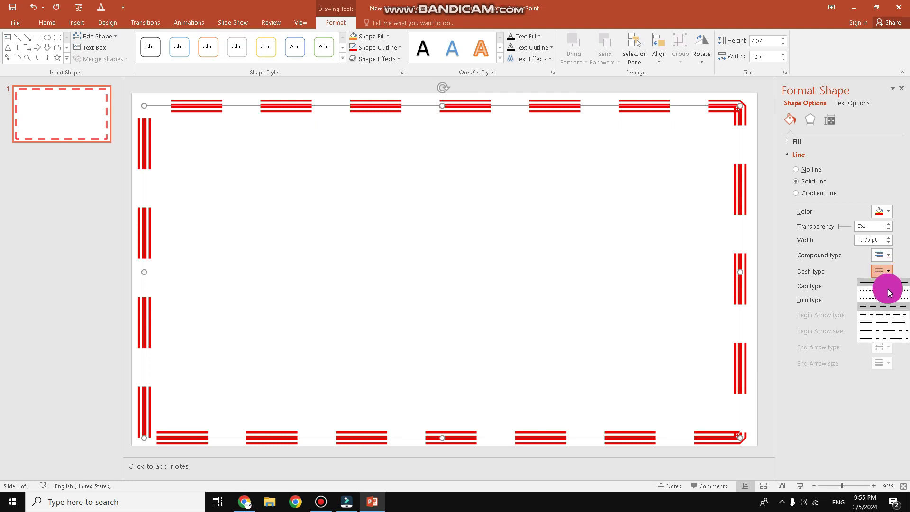
{"action": "left_click", "coordinate": [891, 324]}
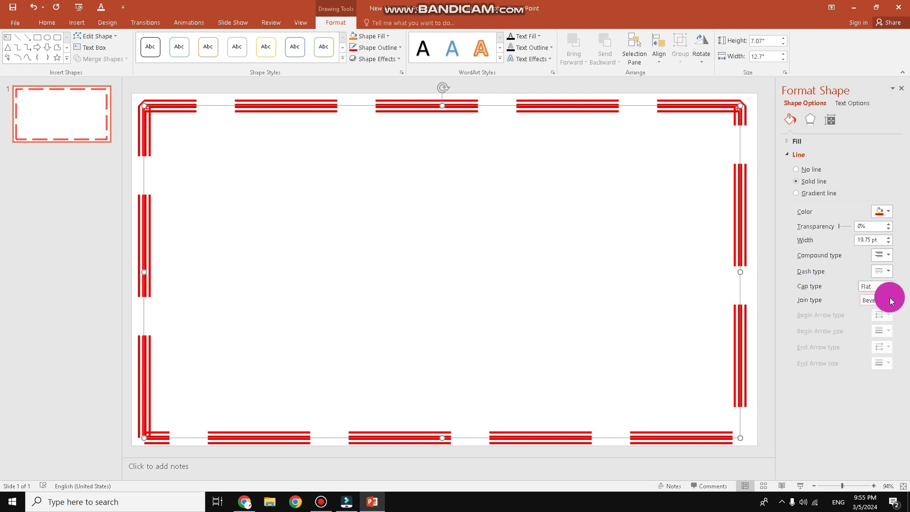
- Set the border to a single compound line with a Solid dash type
{"action": "left_click", "coordinate": [883, 255]}
{"action": "left_click", "coordinate": [890, 272]}
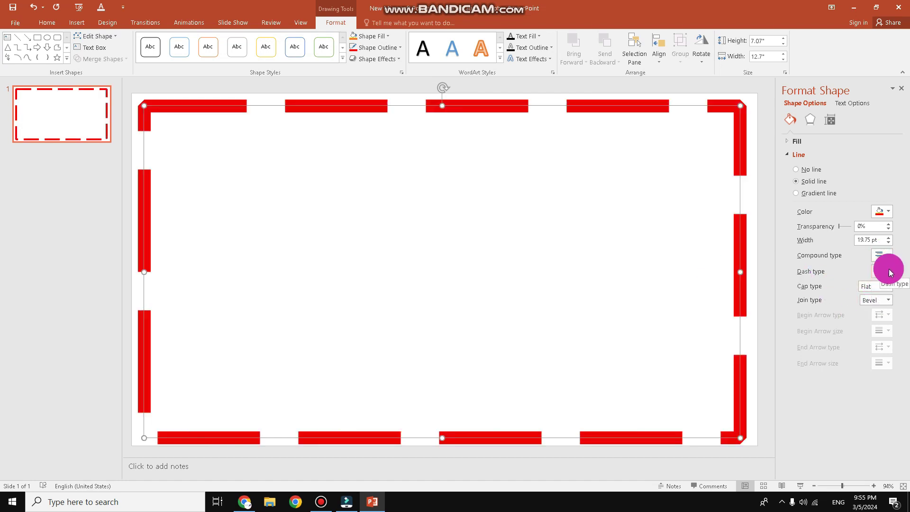
{"action": "left_click", "coordinate": [883, 272]}
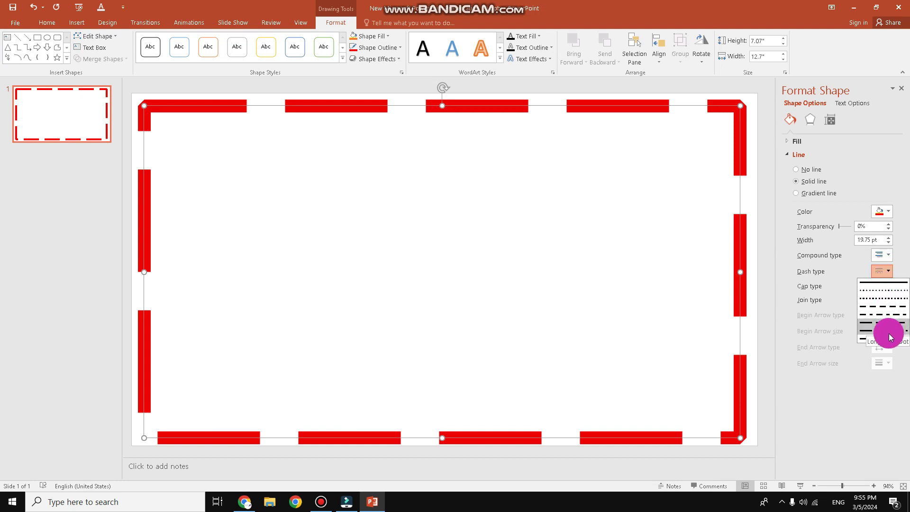
{"action": "left_click", "coordinate": [880, 283]}
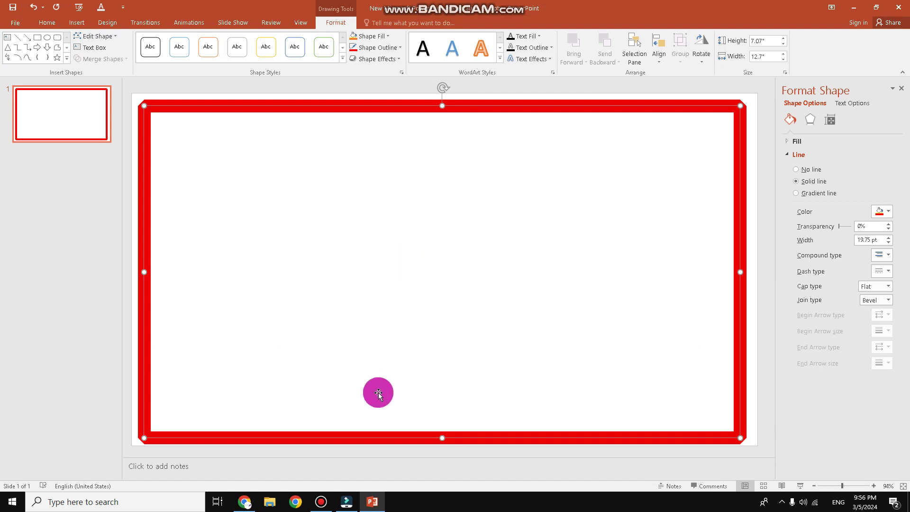
{"action": "mouse_move", "coordinate": [244, 501]}
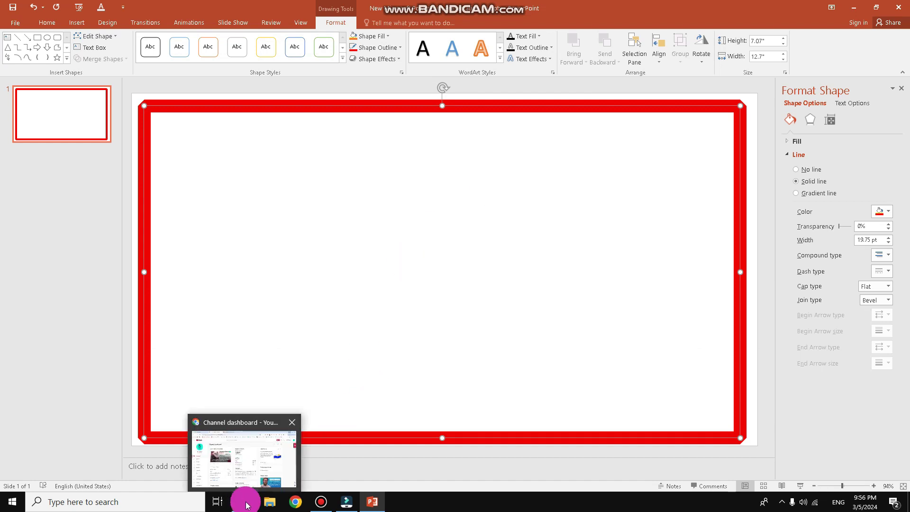
- In a new Chrome tab, search Google for 'free download frames for powerpoint'
{"action": "left_click", "coordinate": [241, 473]}
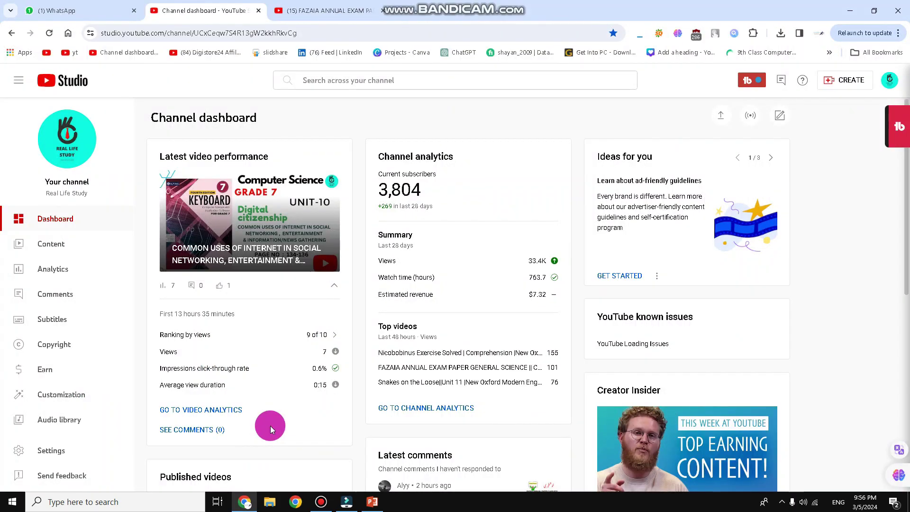
{"action": "left_click", "coordinate": [406, 20]}
{"action": "left_click", "coordinate": [363, 229]}
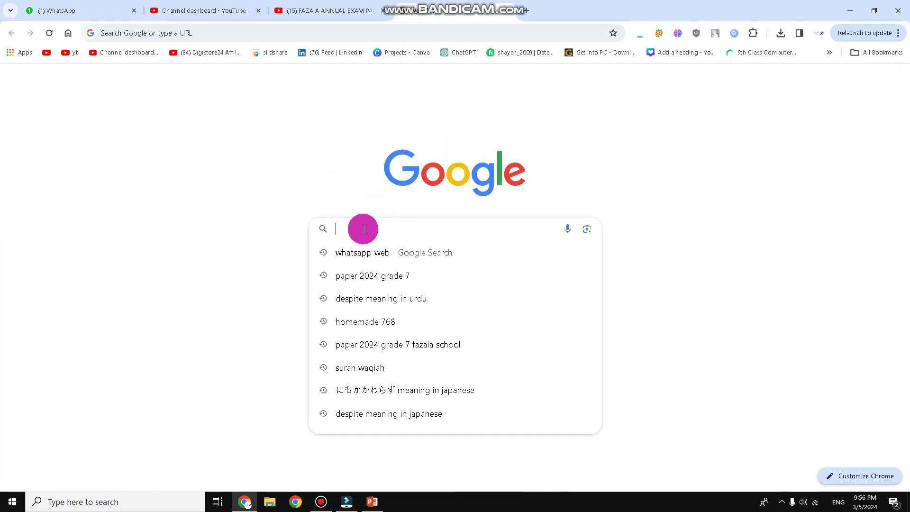
{"action": "type", "text": "FREE"}
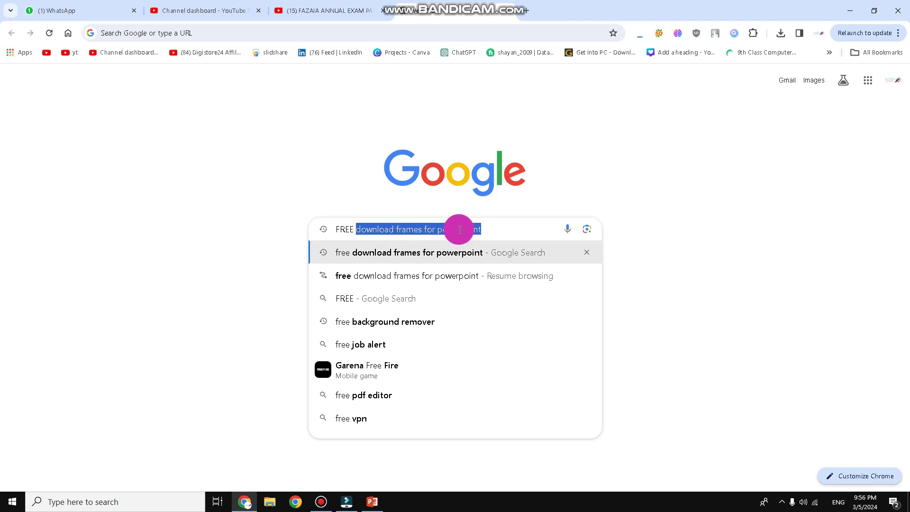
{"action": "left_click", "coordinate": [494, 229]}
{"action": "key", "text": "Return"}
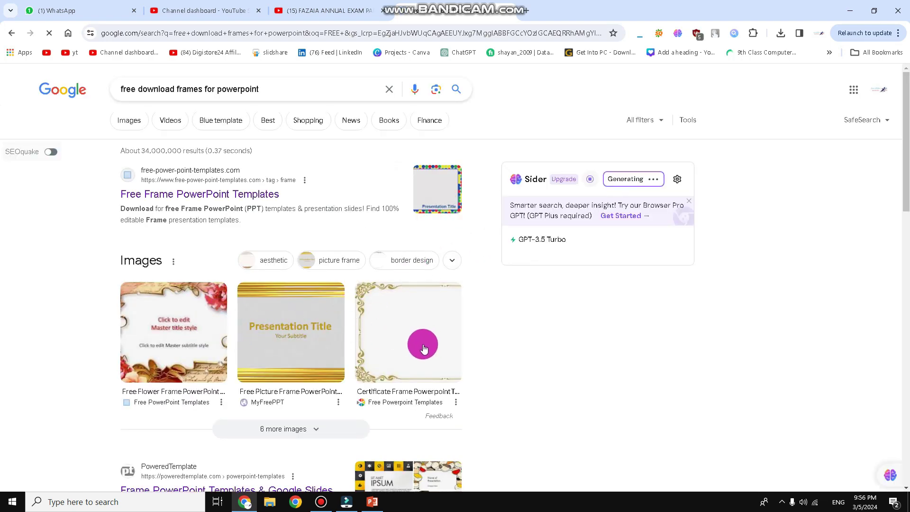
- Scroll through the search results and open the PoweredTemplate frame templates page
{"action": "scroll", "coordinate": [428, 347], "scroll_direction": "down", "scroll_amount": 3}
{"action": "scroll", "coordinate": [428, 351], "scroll_direction": "down", "scroll_amount": 1}
{"action": "scroll", "coordinate": [430, 355], "scroll_direction": "down", "scroll_amount": 1}
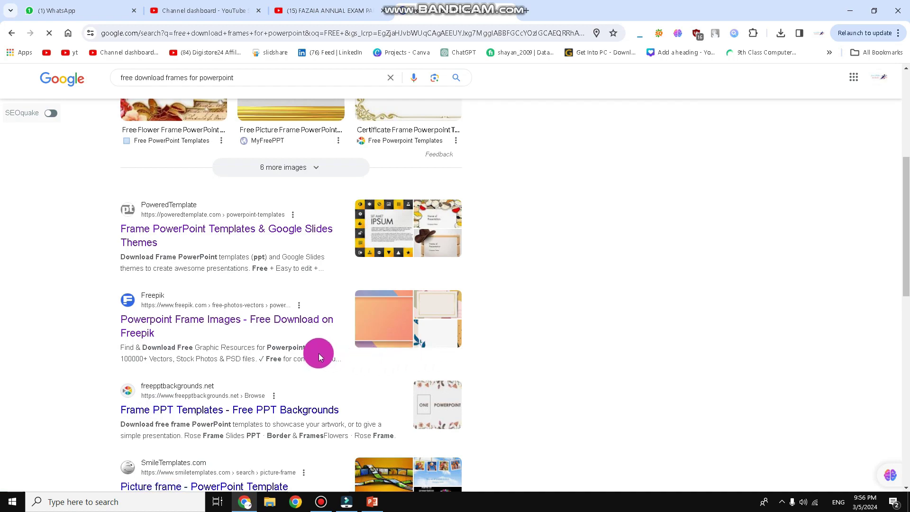
{"action": "scroll", "coordinate": [341, 365], "scroll_direction": "down", "scroll_amount": 1}
{"action": "scroll", "coordinate": [357, 372], "scroll_direction": "down", "scroll_amount": 4}
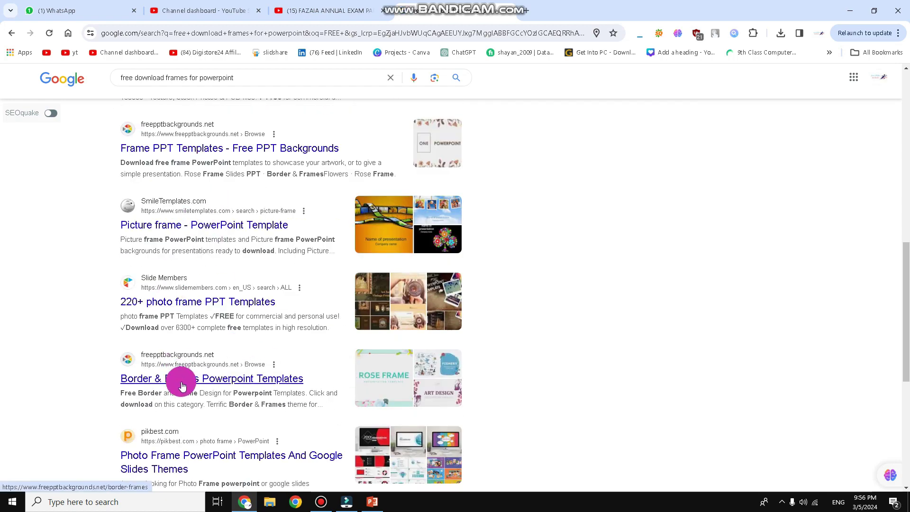
{"action": "scroll", "coordinate": [181, 380], "scroll_direction": "up", "scroll_amount": 4}
{"action": "scroll", "coordinate": [183, 396], "scroll_direction": "up", "scroll_amount": 3}
{"action": "scroll", "coordinate": [185, 401], "scroll_direction": "up", "scroll_amount": 1}
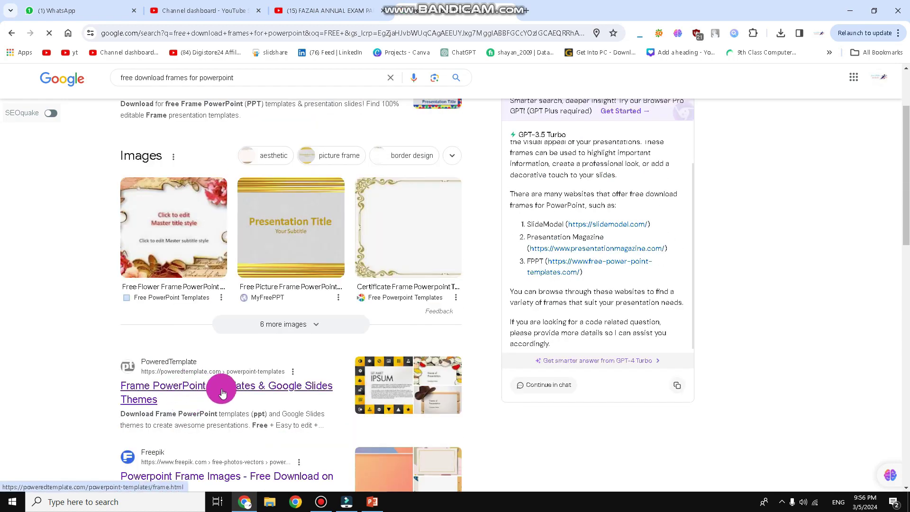
{"action": "left_click", "coordinate": [326, 381]}
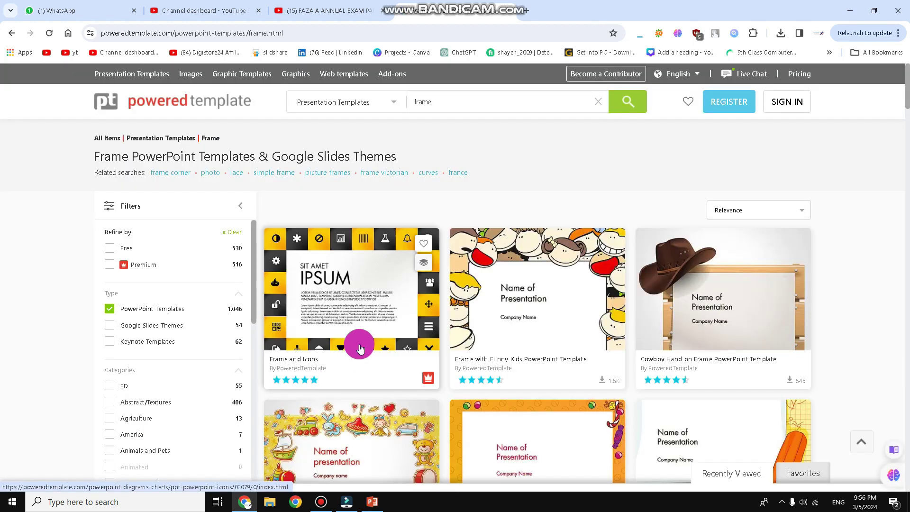
- Browse the PoweredTemplate page, then go back to the Google results
{"action": "scroll", "coordinate": [384, 305], "scroll_direction": "down", "scroll_amount": 2}
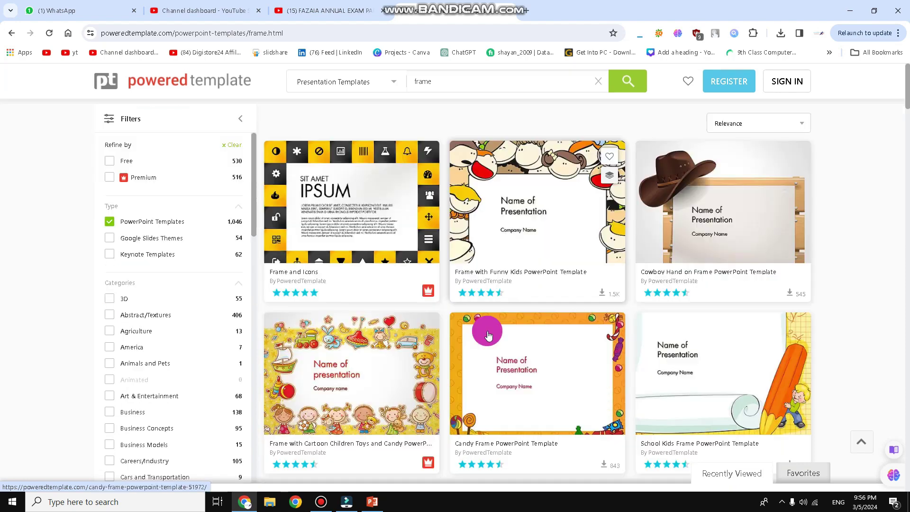
{"action": "scroll", "coordinate": [497, 308], "scroll_direction": "down", "scroll_amount": 3}
{"action": "key", "text": "alt+Left"}
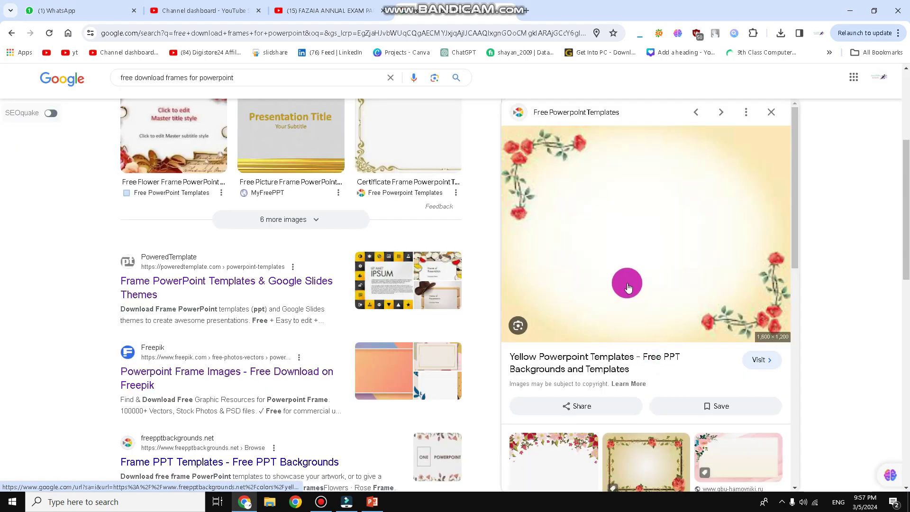
{"action": "scroll", "coordinate": [626, 283], "scroll_direction": "down", "scroll_amount": 3}
- Save the floral frame image to the Desktop as FREE.png and return to PowerPoint
{"action": "left_click", "coordinate": [586, 307]}
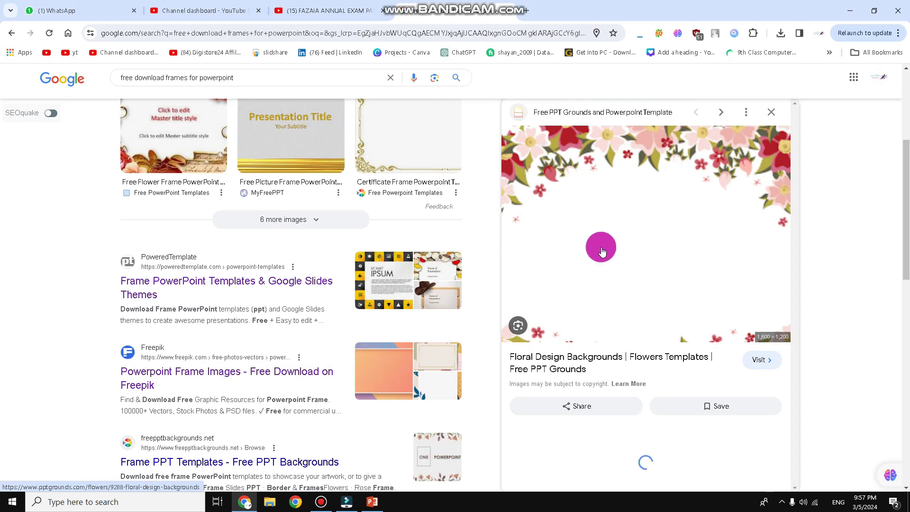
{"action": "right_click", "coordinate": [601, 247]}
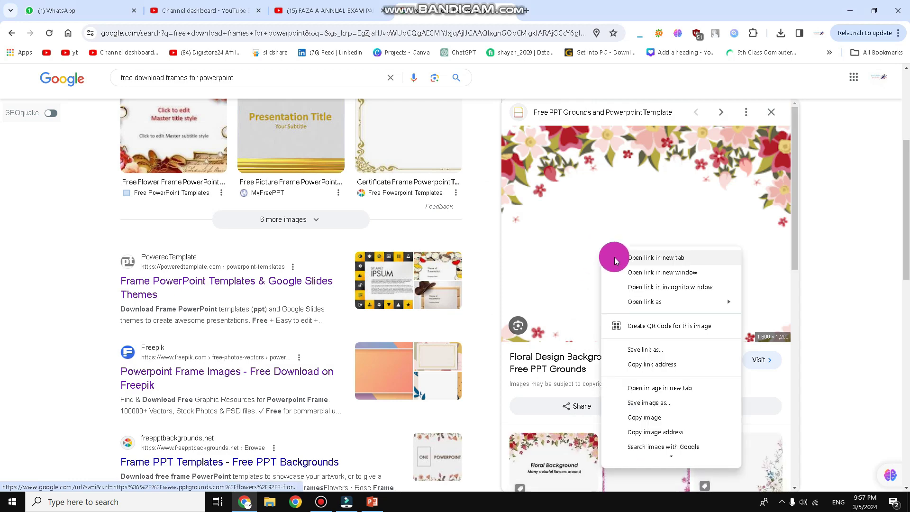
{"action": "left_click", "coordinate": [655, 403]}
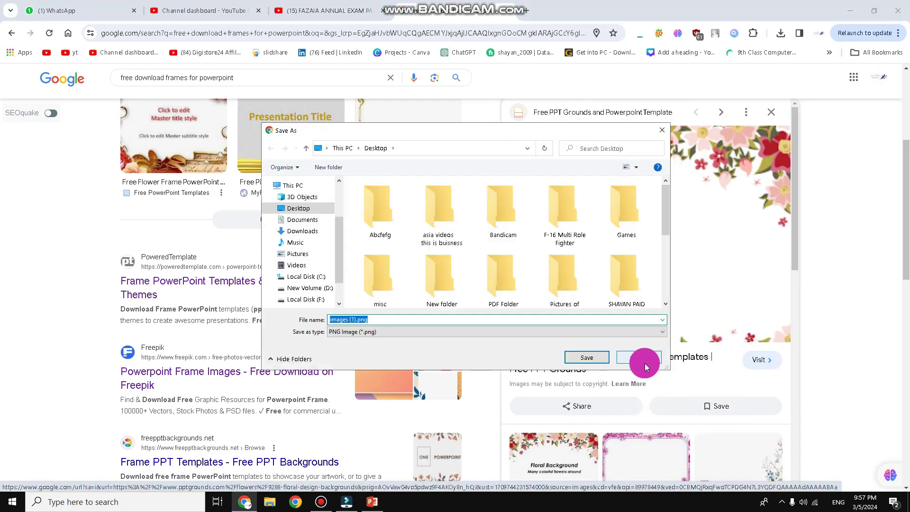
{"action": "mouse_move", "coordinate": [298, 208]}
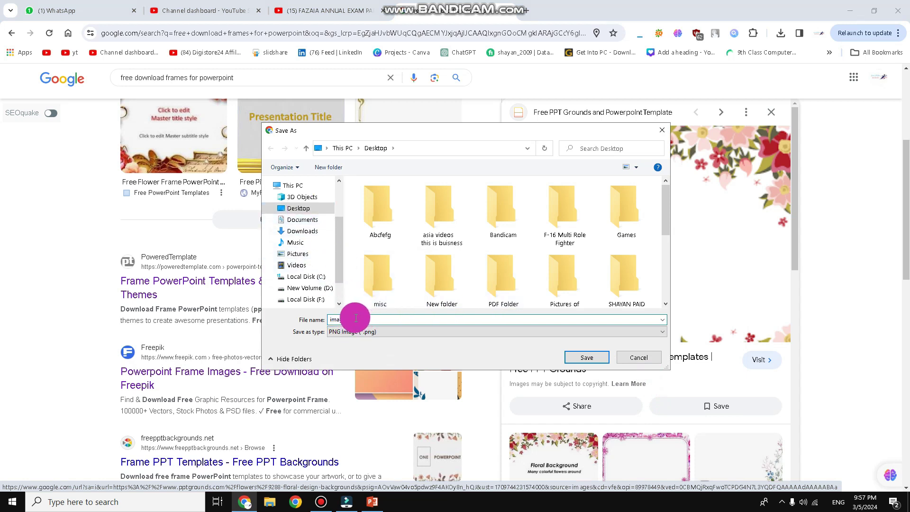
{"action": "left_click_drag", "start_coordinate": [355, 317], "coordinate": [339, 318]}
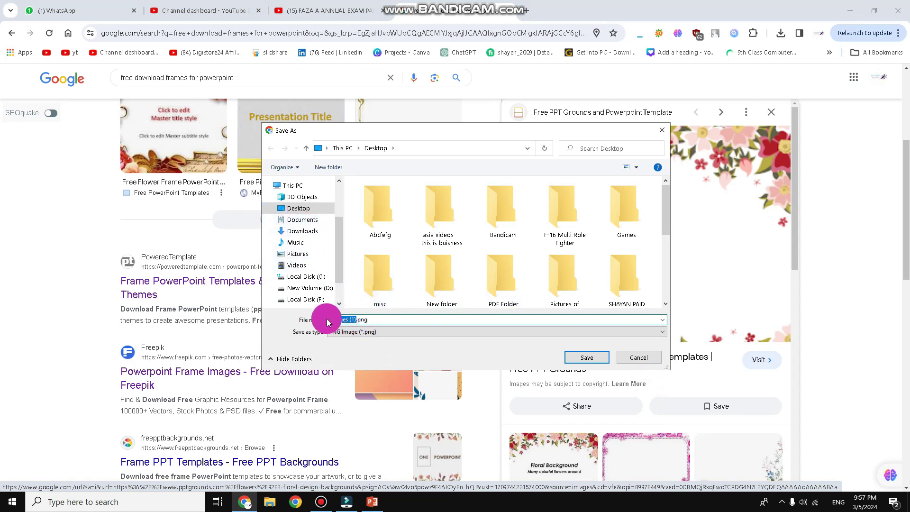
{"action": "type", "text": "FREE"}
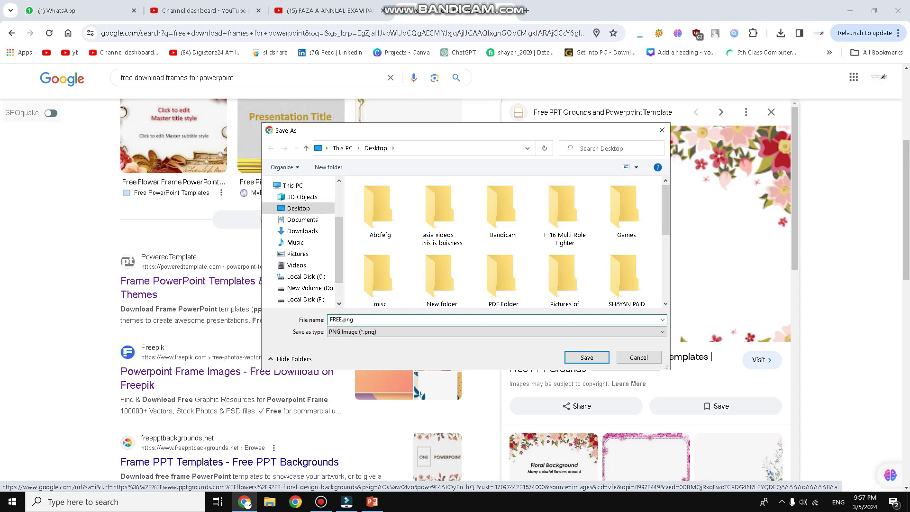
{"action": "left_click", "coordinate": [589, 359]}
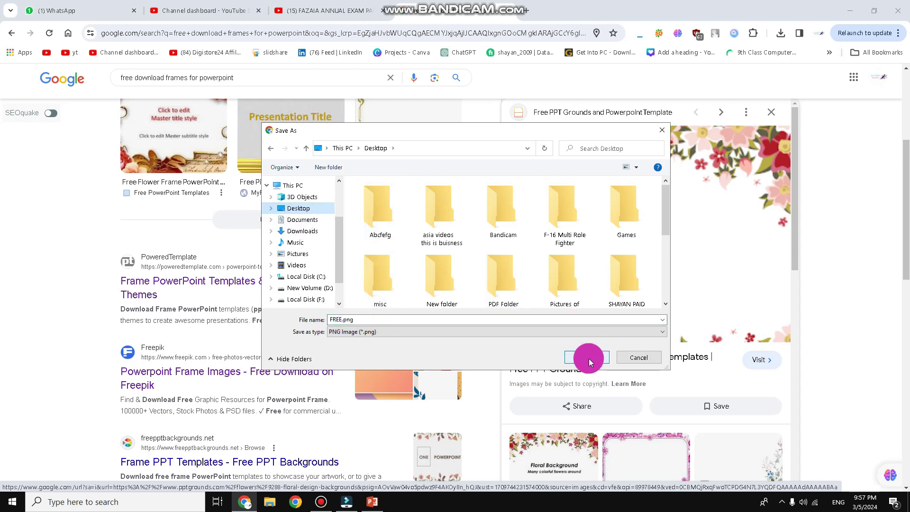
{"action": "left_click", "coordinate": [661, 216]}
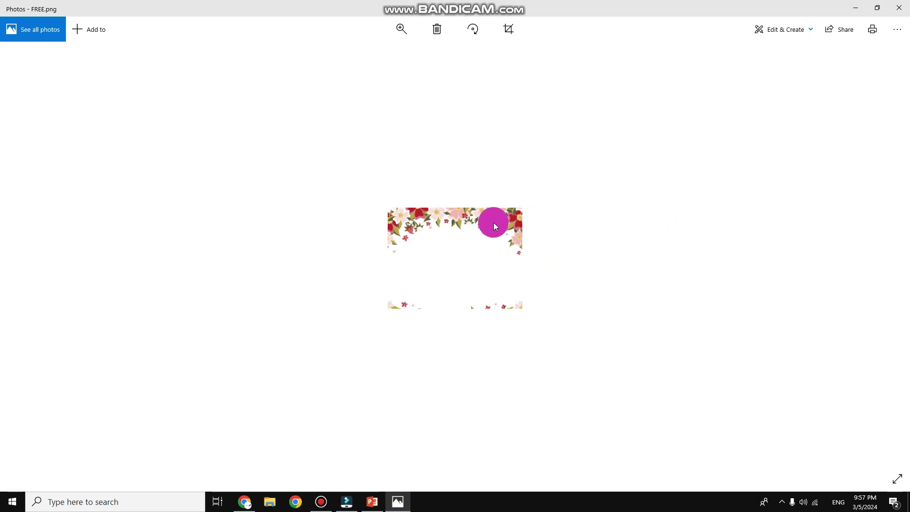
{"action": "left_click", "coordinate": [898, 8]}
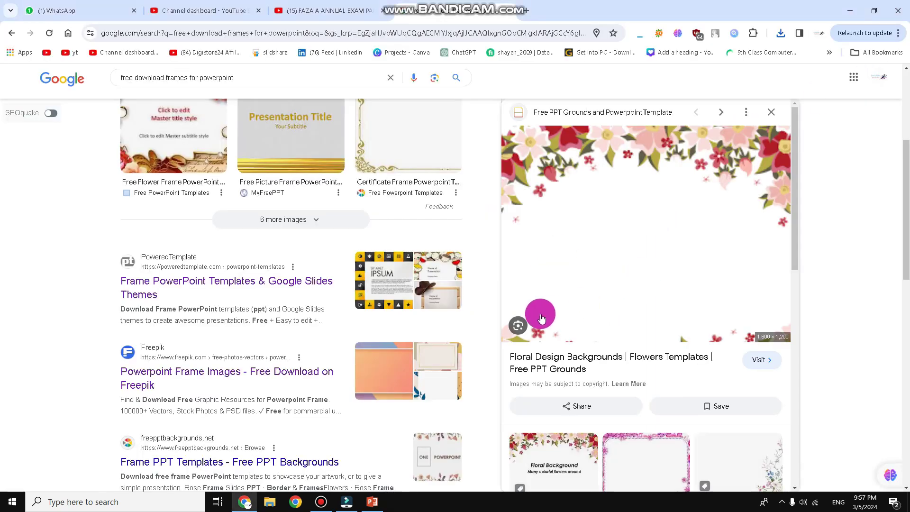
{"action": "left_click", "coordinate": [372, 498]}
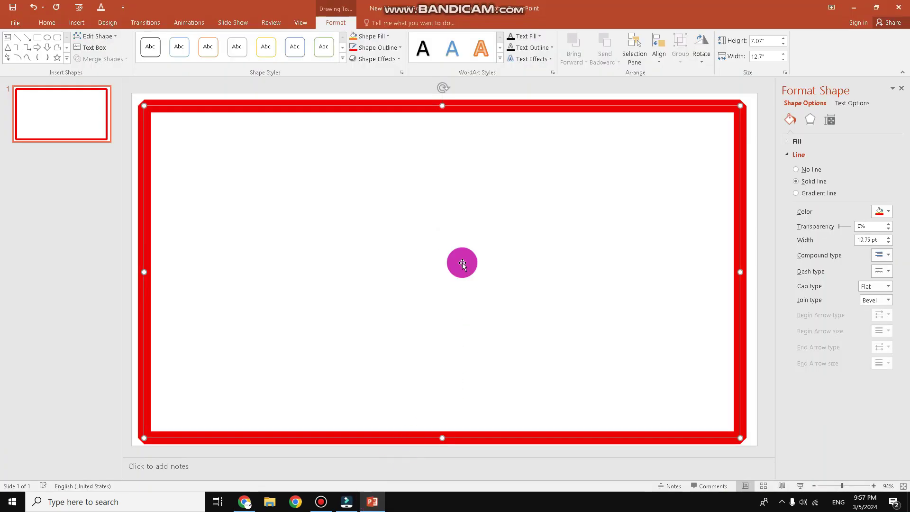
- Insert the floral FREE.png picture from the Desktop onto slide 1, inside the red frame
{"action": "left_click", "coordinate": [77, 24]}
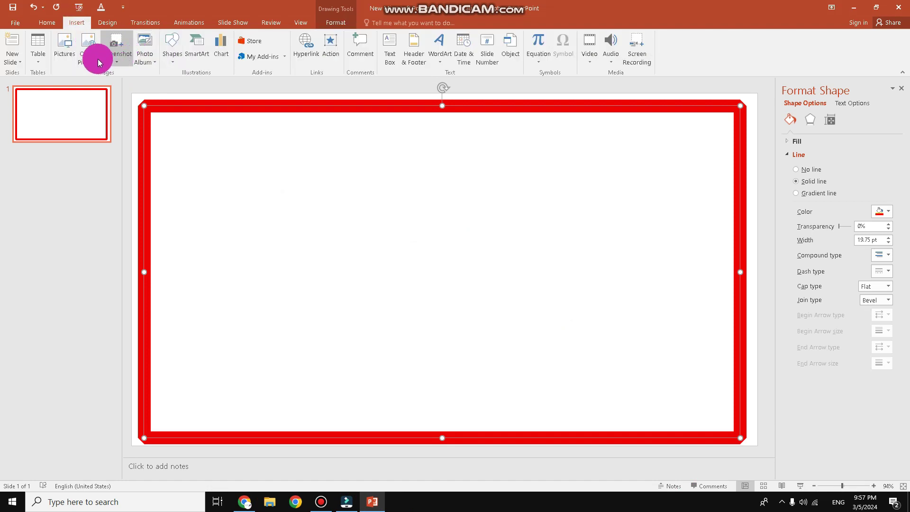
{"action": "left_click", "coordinate": [64, 51]}
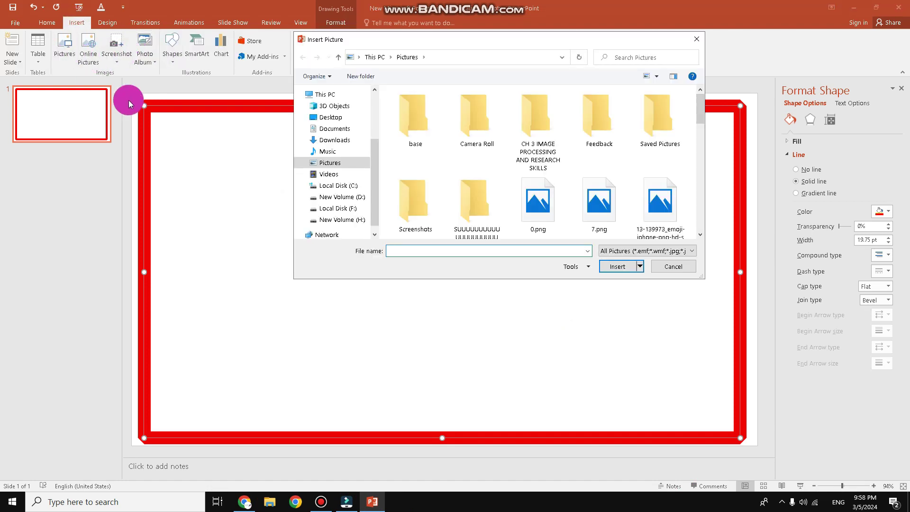
{"action": "left_click", "coordinate": [335, 119]}
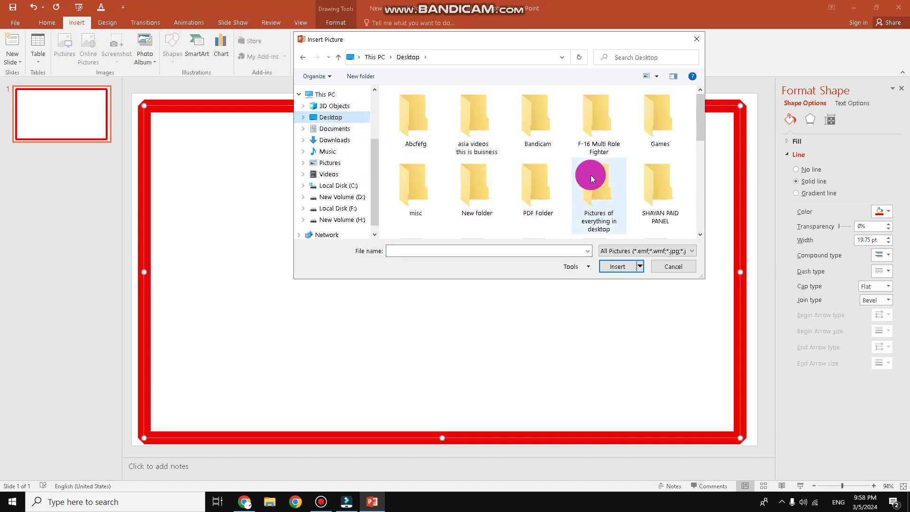
{"action": "left_click_drag", "start_coordinate": [700, 129], "coordinate": [706, 187]}
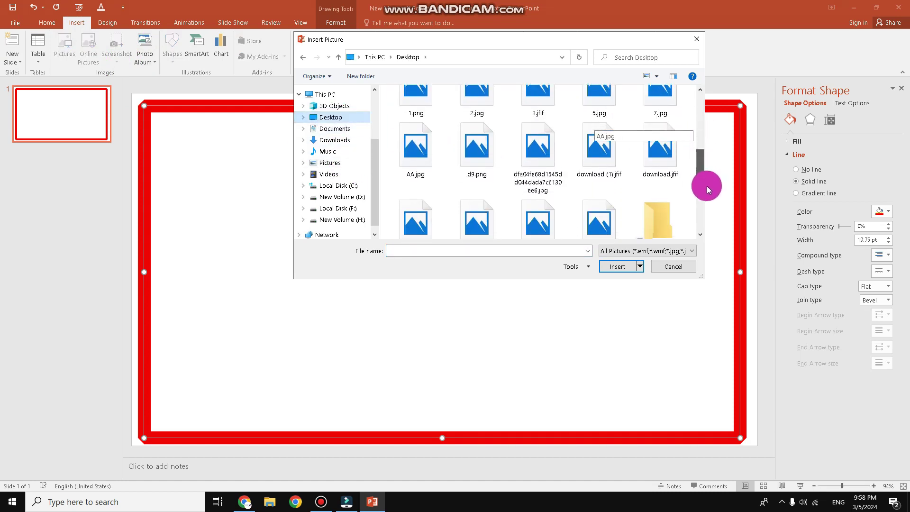
{"action": "left_click", "coordinate": [479, 150]}
{"action": "scroll", "coordinate": [476, 147], "scroll_direction": "down", "scroll_amount": 2}
{"action": "left_click", "coordinate": [415, 123]}
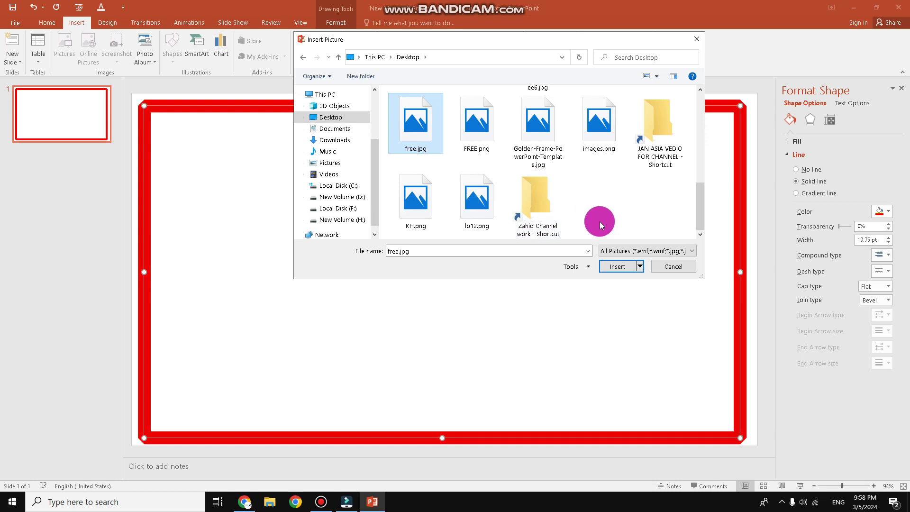
{"action": "double_click", "coordinate": [484, 126]}
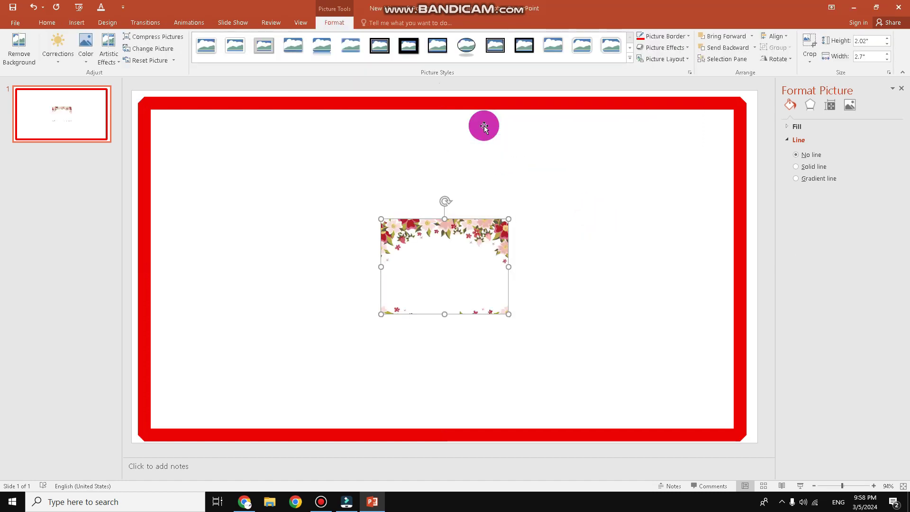
- Move and stretch the floral picture to 6.66" by 12.35" to fill the red frame's interior
{"action": "left_click_drag", "start_coordinate": [450, 237], "coordinate": [409, 192]}
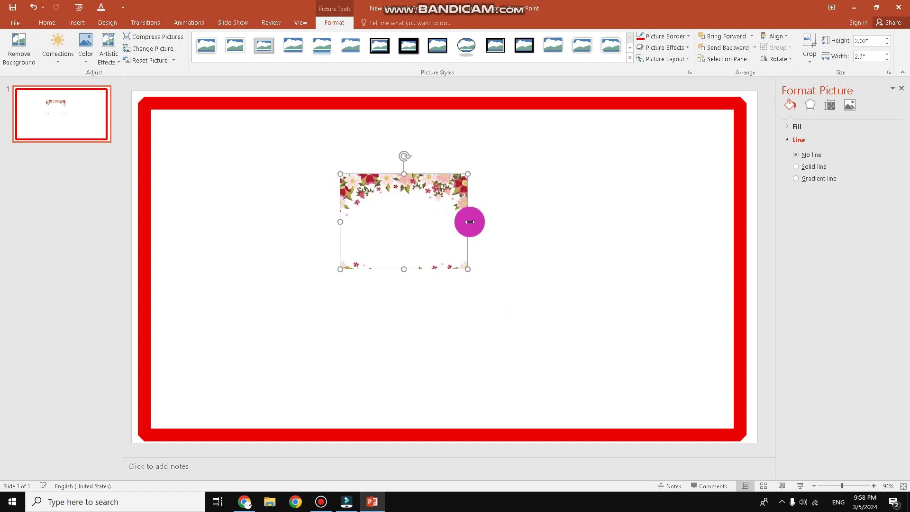
{"action": "left_click_drag", "start_coordinate": [476, 221], "coordinate": [731, 236]}
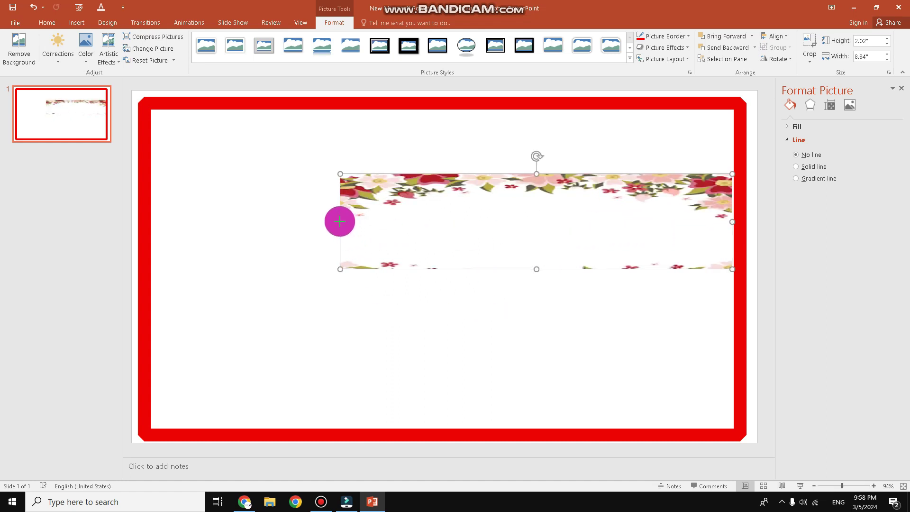
{"action": "left_click_drag", "start_coordinate": [339, 221], "coordinate": [152, 231]}
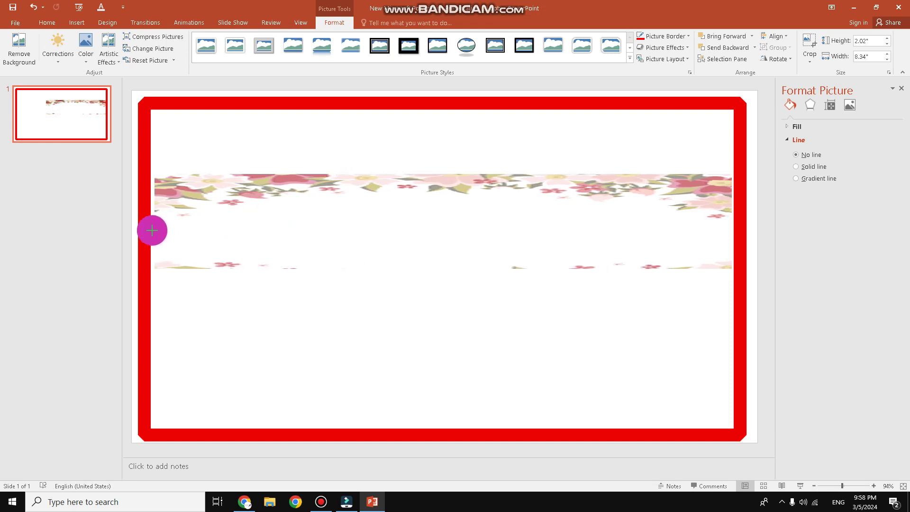
{"action": "left_click_drag", "start_coordinate": [439, 174], "coordinate": [442, 110]}
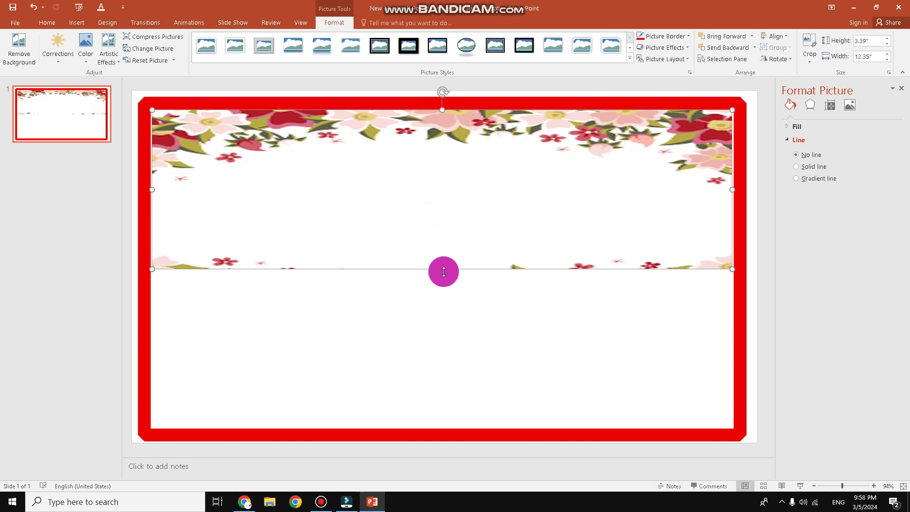
{"action": "left_click_drag", "start_coordinate": [444, 272], "coordinate": [446, 422]}
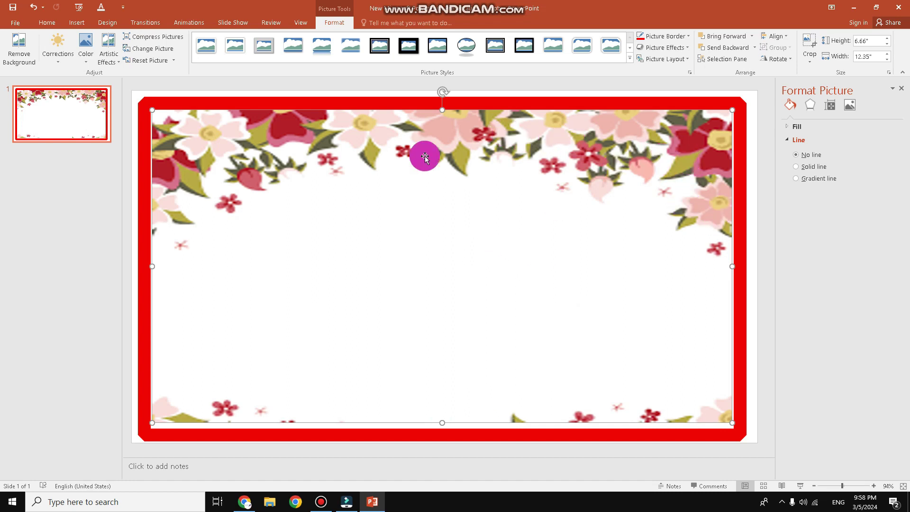
{"action": "left_click", "coordinate": [803, 491]}
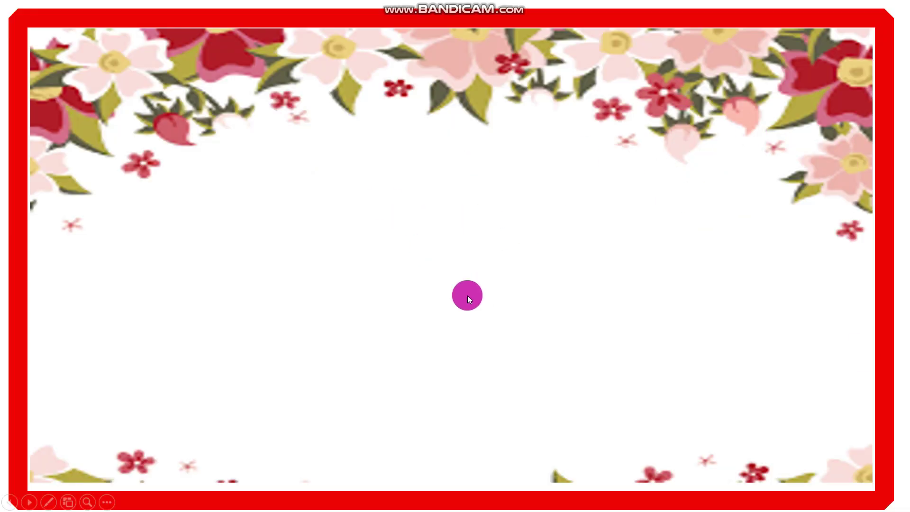
{"action": "right_click", "coordinate": [470, 291]}
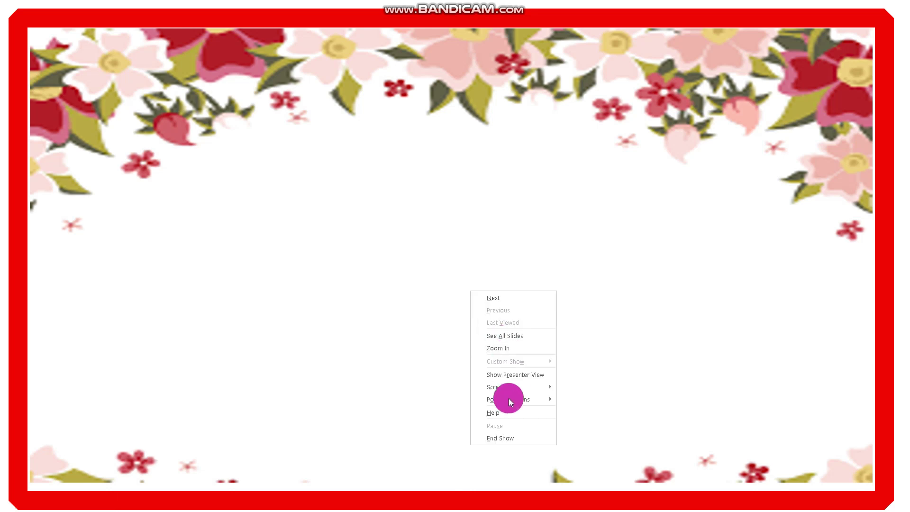
{"action": "left_click", "coordinate": [502, 436]}
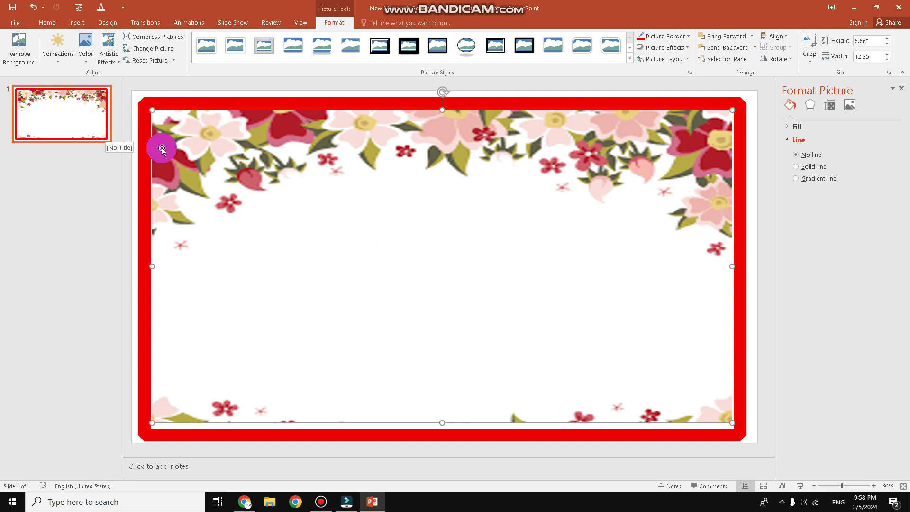
- Duplicate slide 1 from its thumbnail menu to create an identical slide 2
{"action": "left_click", "coordinate": [51, 107]}
{"action": "right_click", "coordinate": [51, 107]}
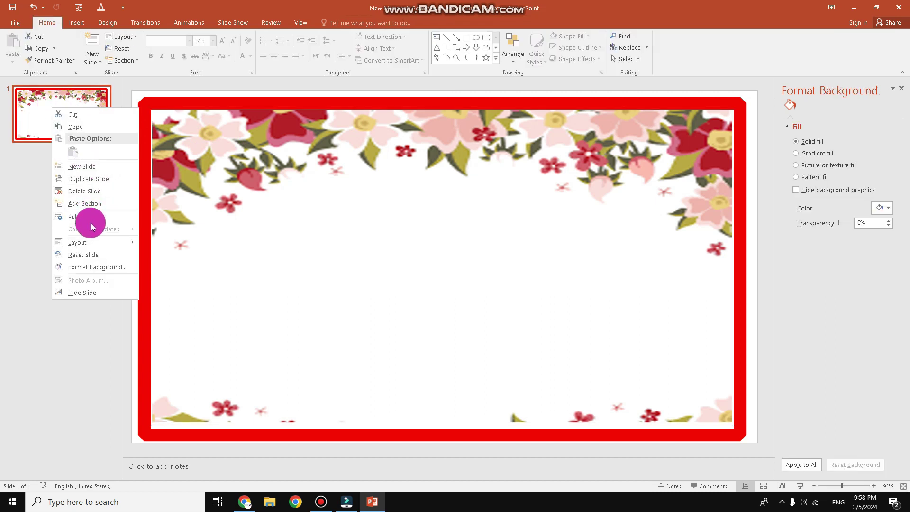
{"action": "left_click", "coordinate": [90, 174]}
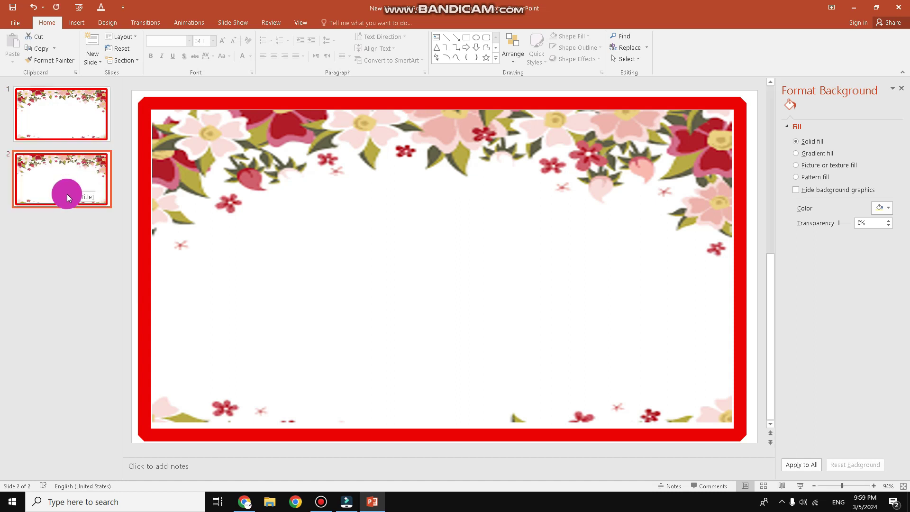
- Duplicate slide 2 to create a third identical floral slide
{"action": "right_click", "coordinate": [73, 186]}
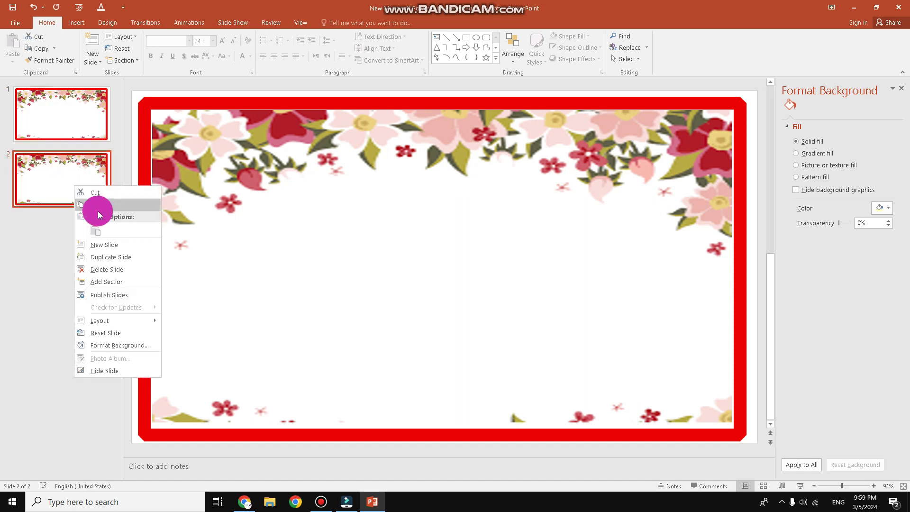
{"action": "left_click", "coordinate": [103, 257]}
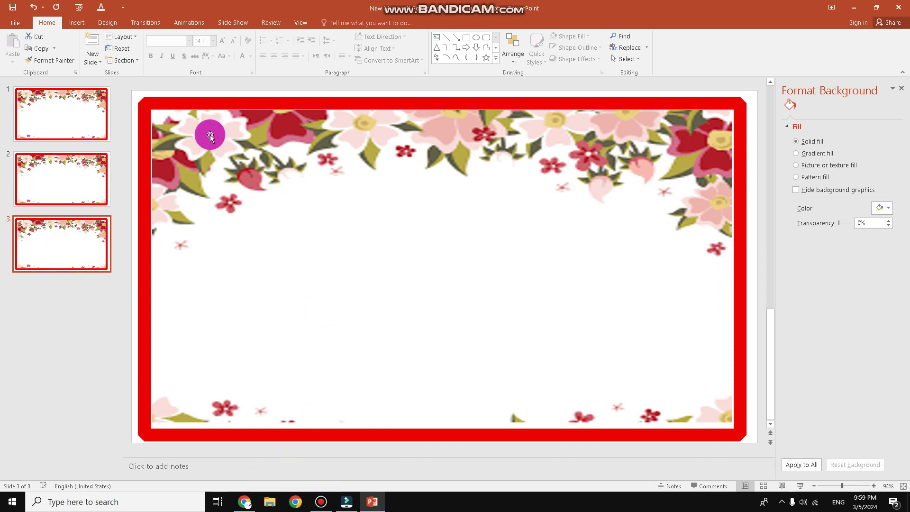
- Add a blank fourth slide without placeholders and insert the ocean-themed frame picture from the Desktop
{"action": "left_click", "coordinate": [93, 43]}
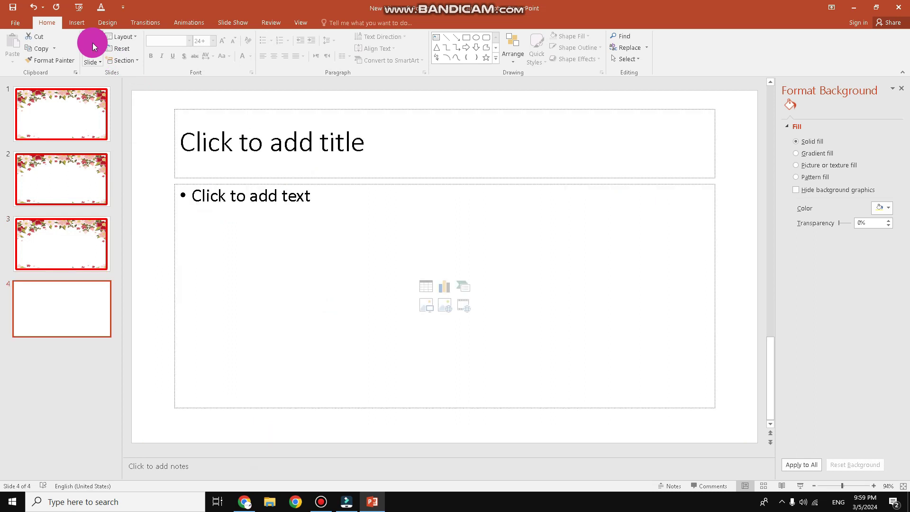
{"action": "left_click_drag", "start_coordinate": [165, 104], "coordinate": [756, 431]}
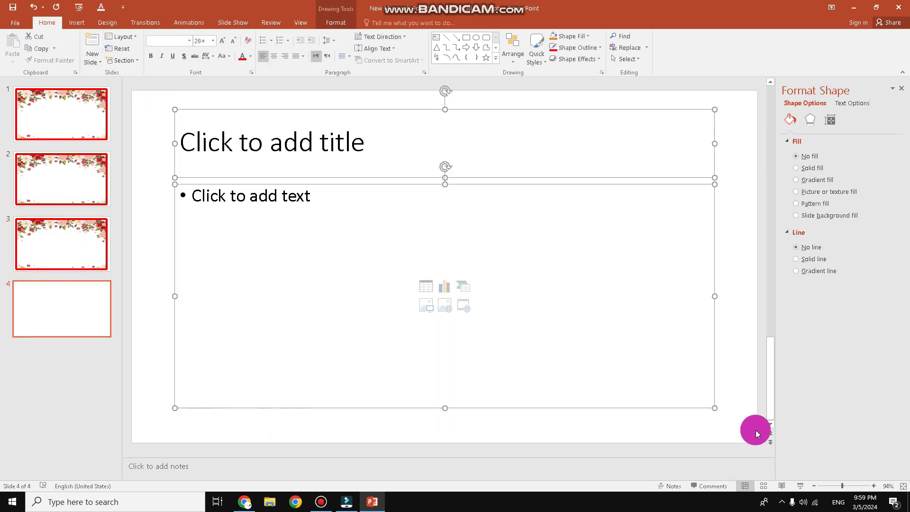
{"action": "key", "text": "Delete"}
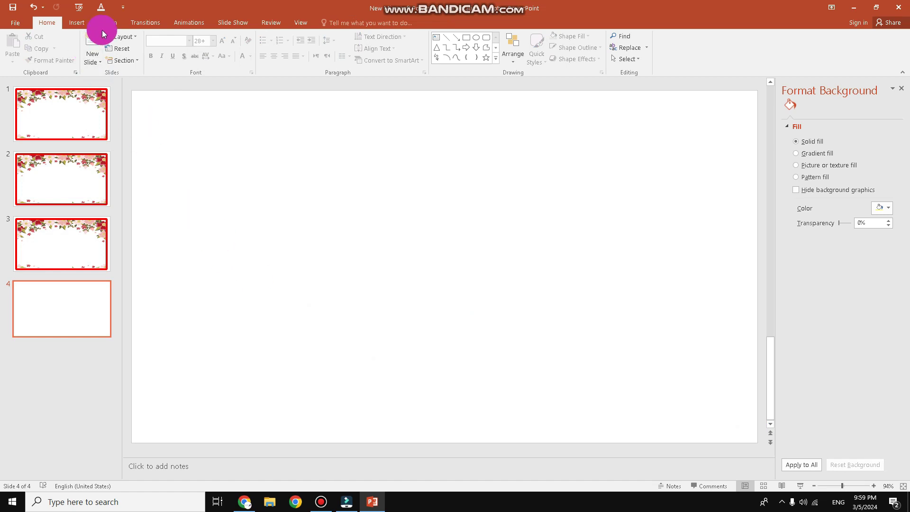
{"action": "left_click", "coordinate": [78, 26]}
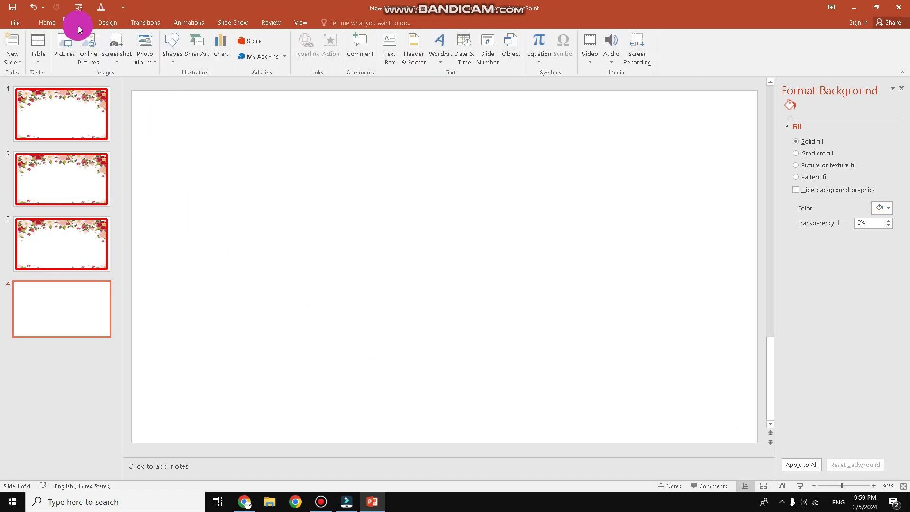
{"action": "left_click", "coordinate": [67, 48]}
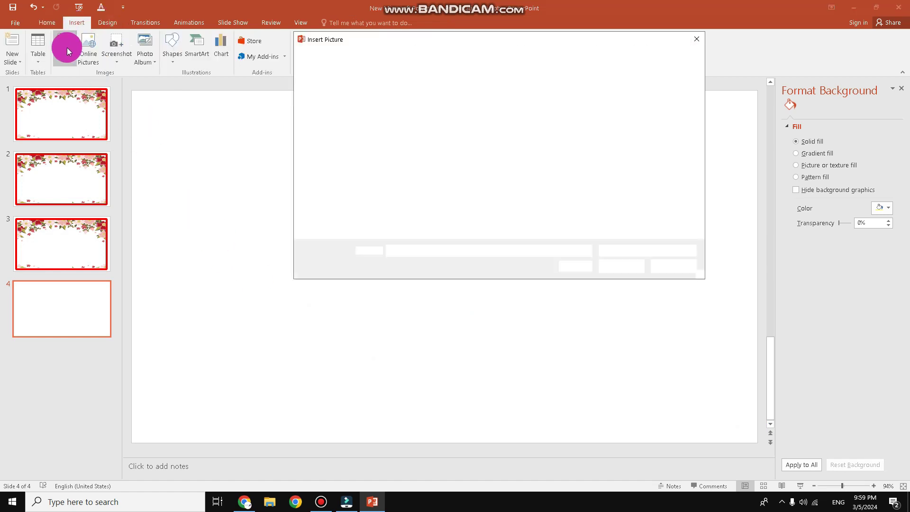
{"action": "left_click", "coordinate": [331, 122]}
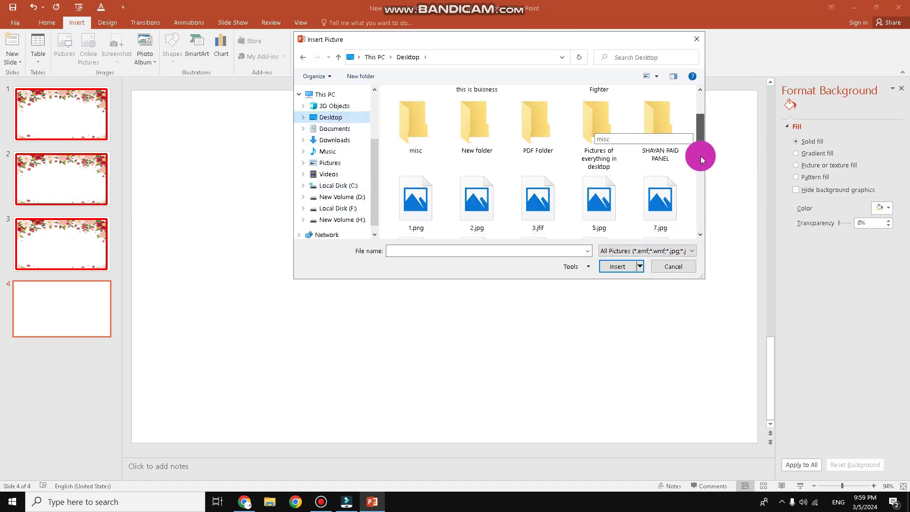
{"action": "left_click_drag", "start_coordinate": [701, 137], "coordinate": [700, 180]}
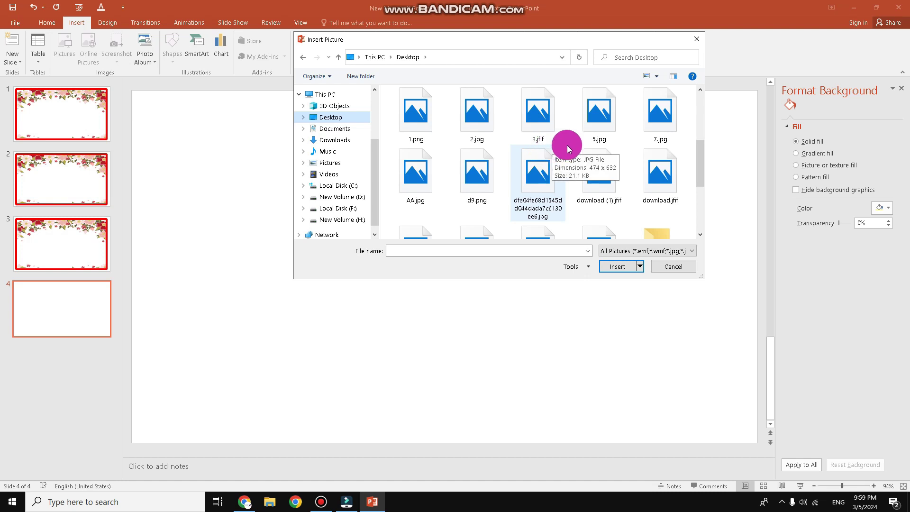
{"action": "double_click", "coordinate": [602, 121]}
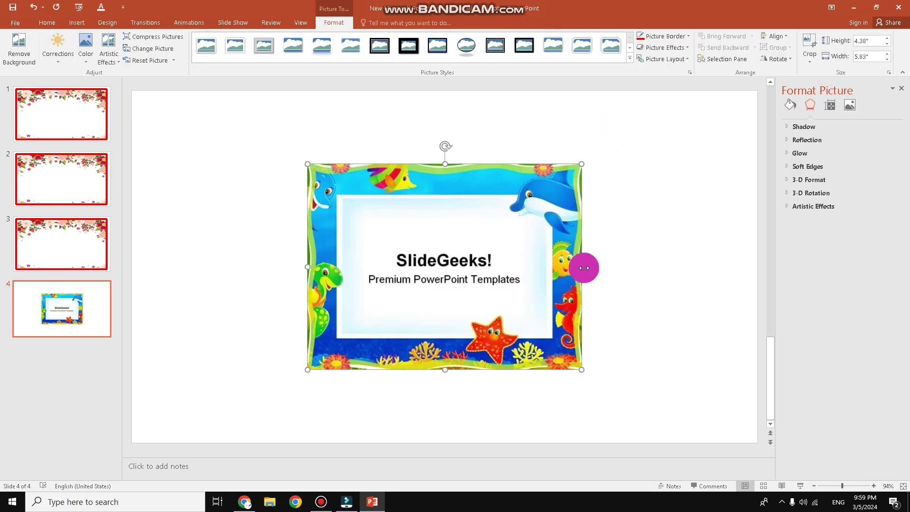
- Stretch the ocean frame picture to 7.46" by 13.33" so it covers the whole slide
{"action": "left_click_drag", "start_coordinate": [583, 268], "coordinate": [758, 289]}
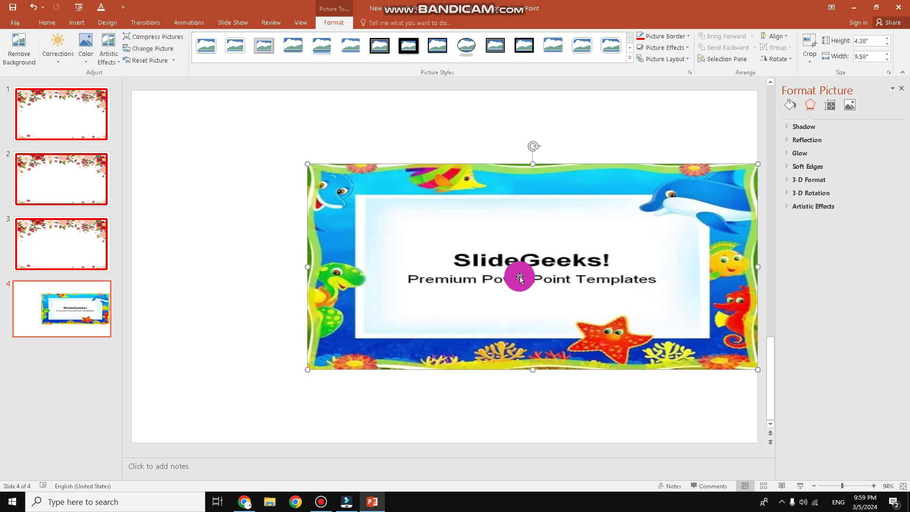
{"action": "left_click_drag", "start_coordinate": [306, 268], "coordinate": [131, 268]}
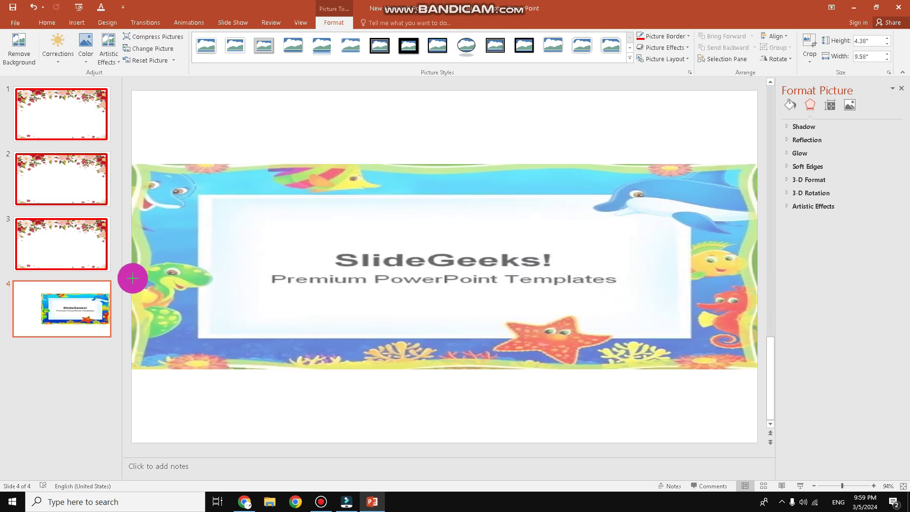
{"action": "mouse_move", "coordinate": [447, 167]}
{"action": "left_mouse_down"}
{"action": "mouse_move", "coordinate": [438, 95]}
{"action": "mouse_move", "coordinate": [443, 100]}
{"action": "left_mouse_up"}
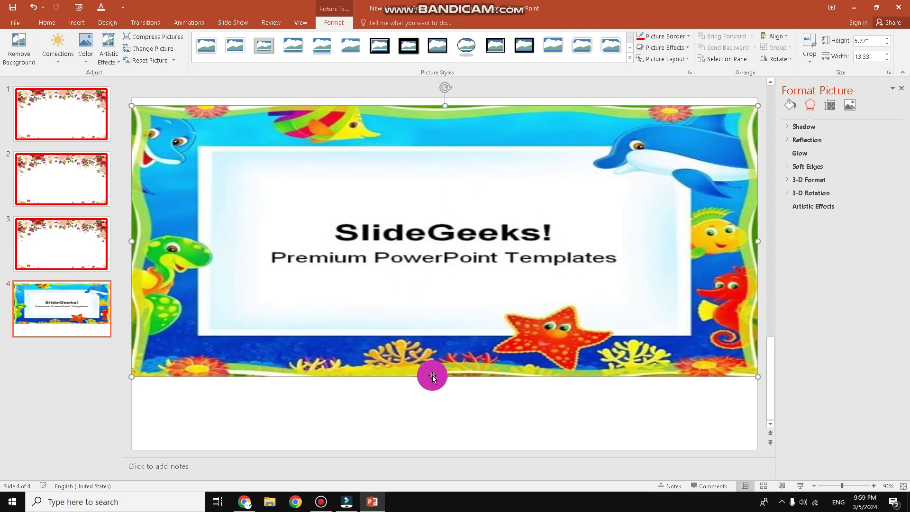
{"action": "left_click_drag", "start_coordinate": [442, 375], "coordinate": [443, 447]}
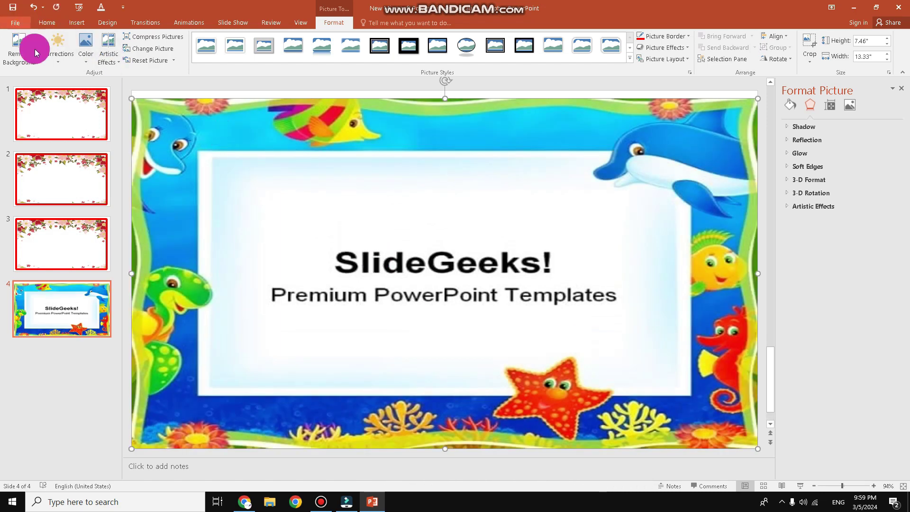
{"action": "left_click", "coordinate": [48, 23]}
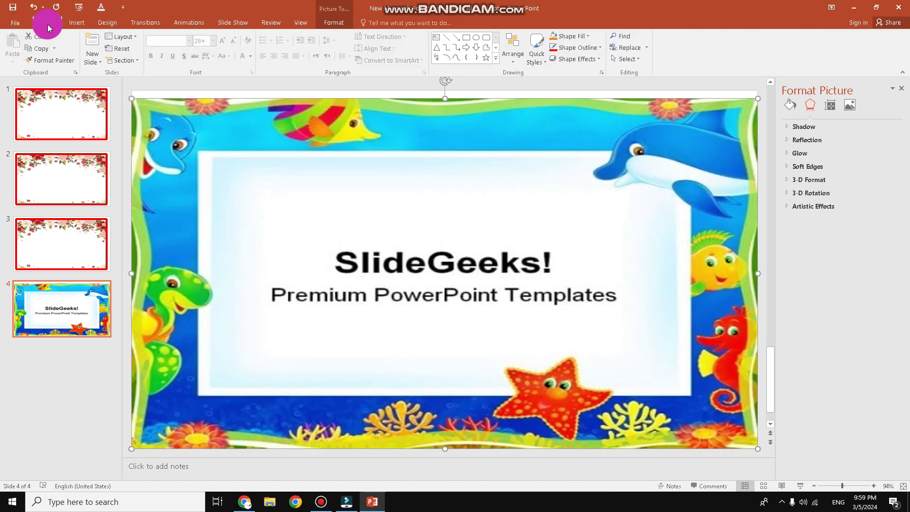
- Add a fifth slide and delete its empty title and content placeholders
{"action": "left_click", "coordinate": [97, 43]}
{"action": "left_click", "coordinate": [69, 364]}
{"action": "left_click", "coordinate": [158, 98]}
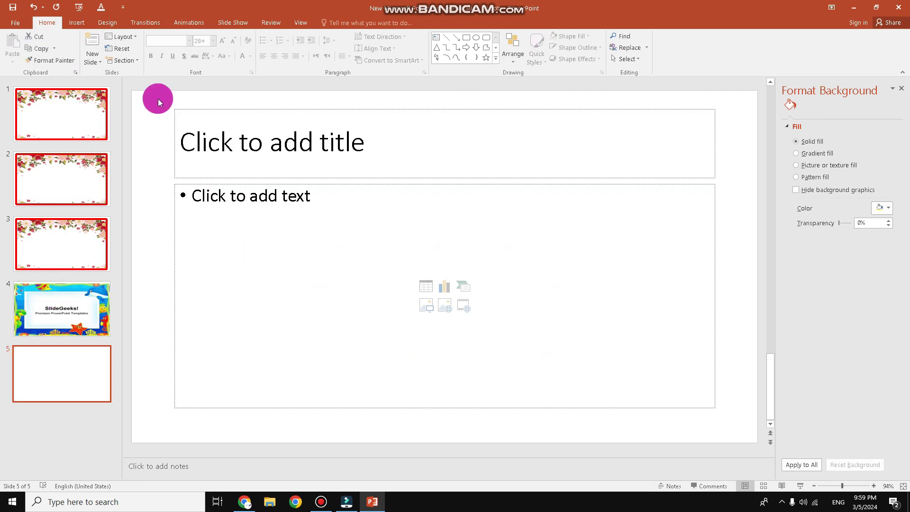
{"action": "left_click_drag", "start_coordinate": [158, 101], "coordinate": [739, 438]}
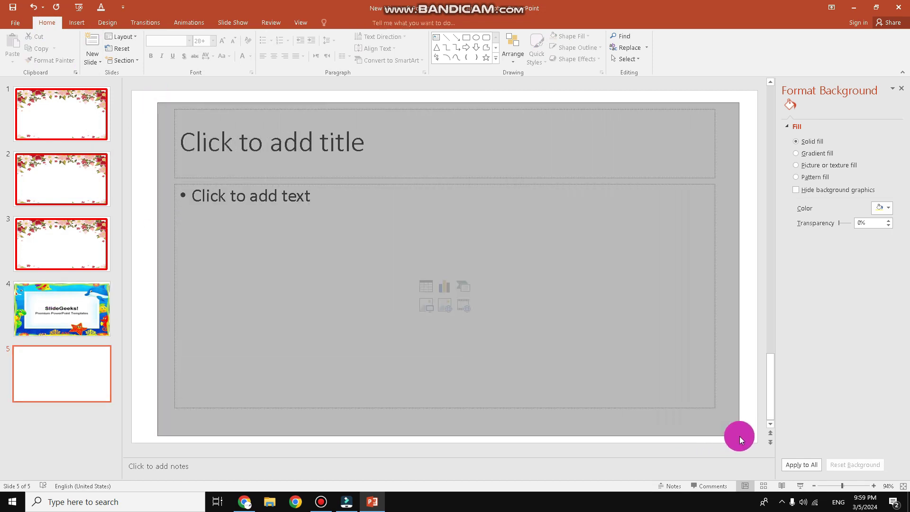
{"action": "key", "text": "Delete"}
- Insert the geometric frame picture from the Desktop and stretch it to 7.41" by 13.41"
{"action": "left_click", "coordinate": [73, 21]}
{"action": "left_click", "coordinate": [67, 43]}
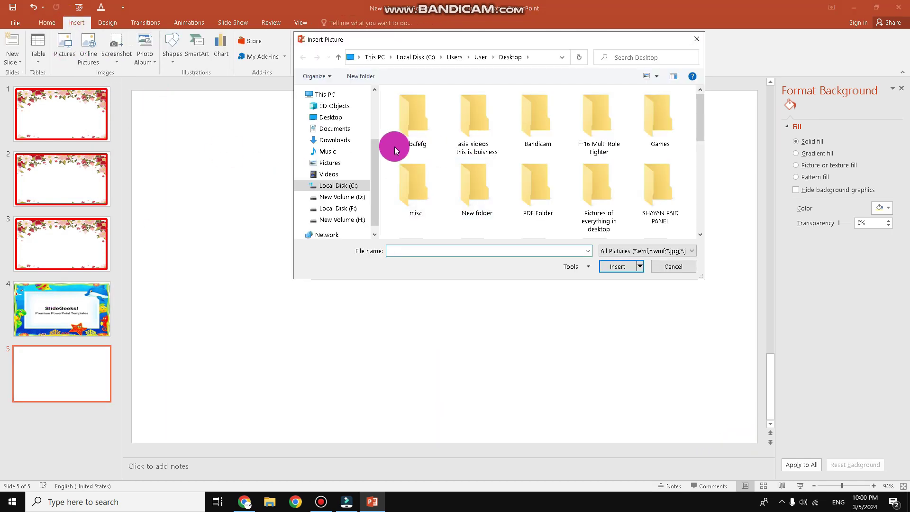
{"action": "left_click", "coordinate": [331, 117]}
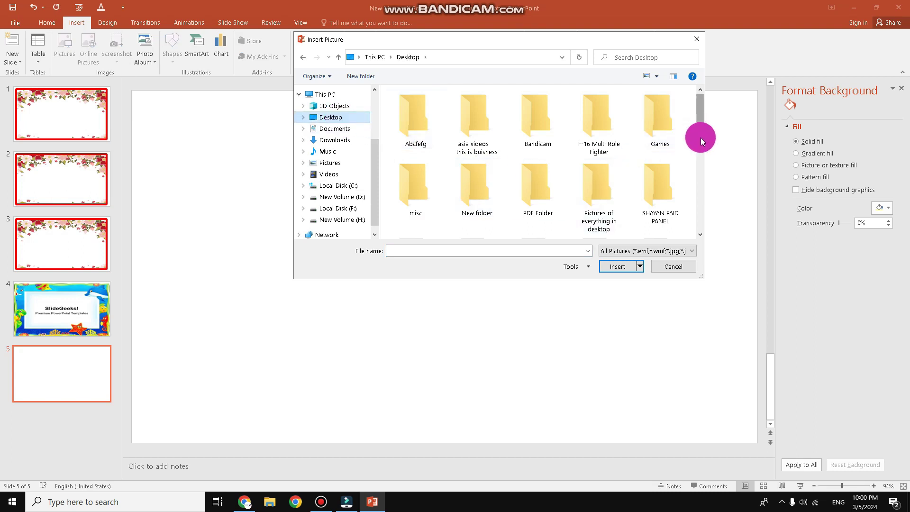
{"action": "scroll", "coordinate": [700, 137], "scroll_direction": "down", "scroll_amount": 10}
{"action": "double_click", "coordinate": [477, 132]}
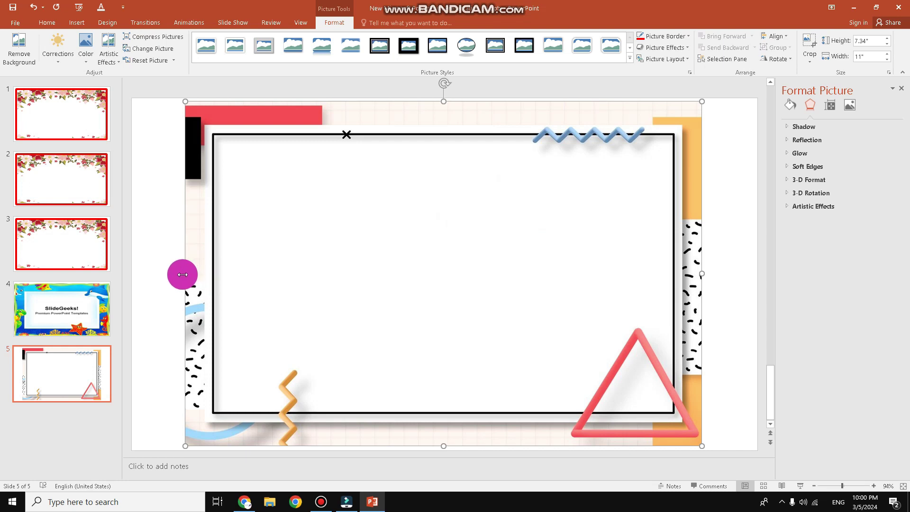
{"action": "left_click_drag", "start_coordinate": [182, 274], "coordinate": [131, 269]}
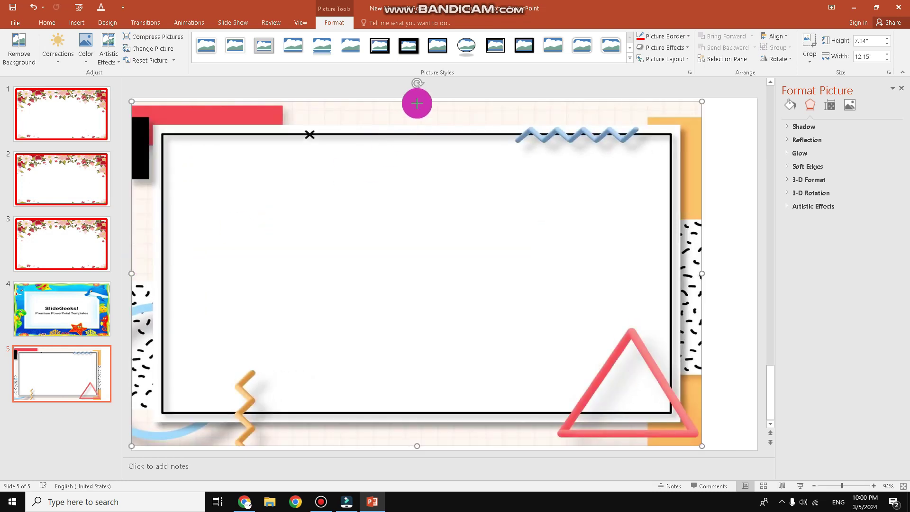
{"action": "left_click_drag", "start_coordinate": [417, 102], "coordinate": [419, 90]}
{"action": "left_click_drag", "start_coordinate": [702, 273], "coordinate": [761, 272]}
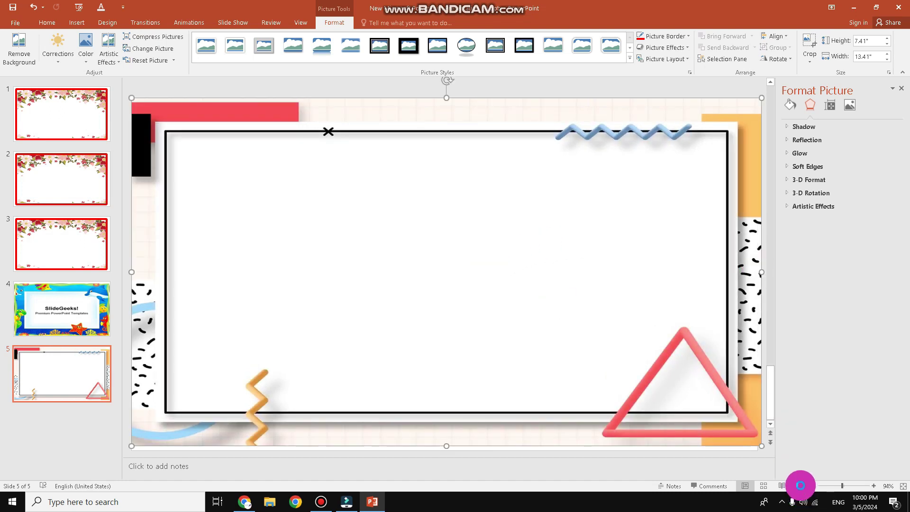
- Preview slide 5 as a full-screen slide show, then end the show
{"action": "left_click", "coordinate": [800, 485]}
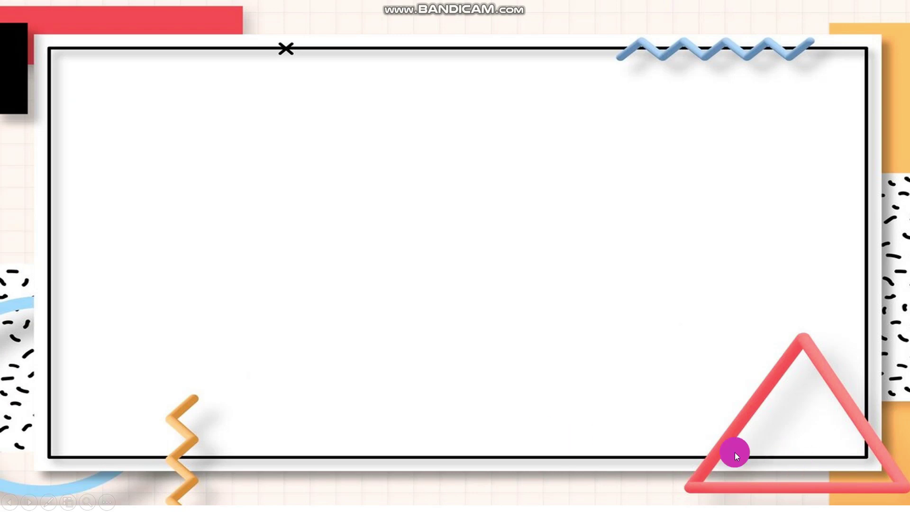
{"action": "right_click", "coordinate": [473, 245]}
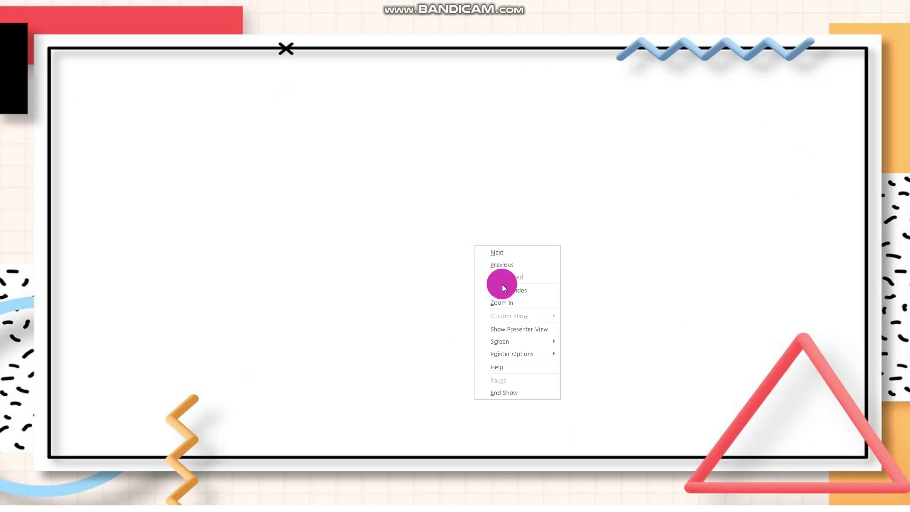
{"action": "left_click", "coordinate": [499, 395]}
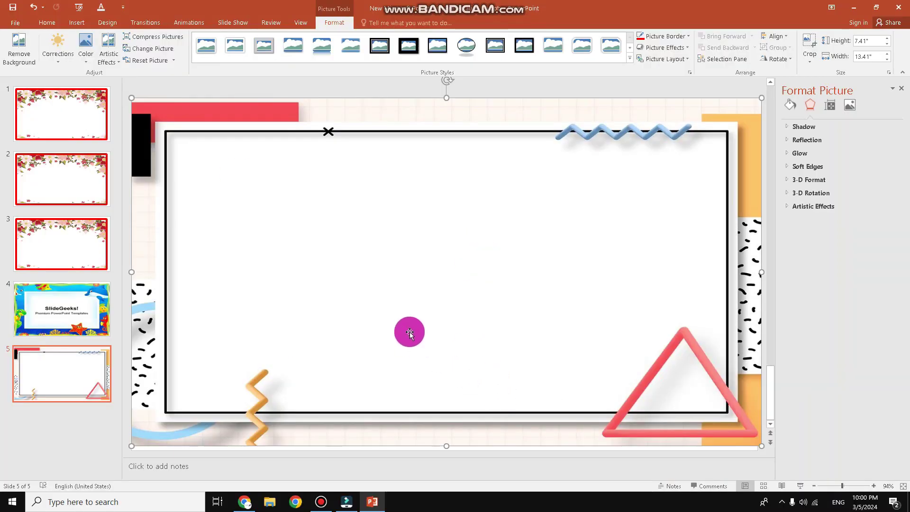
- Add a plain dark WordArt title 'POWER POINT BORDER' and move it above the slide's centre
{"action": "left_click", "coordinate": [40, 23]}
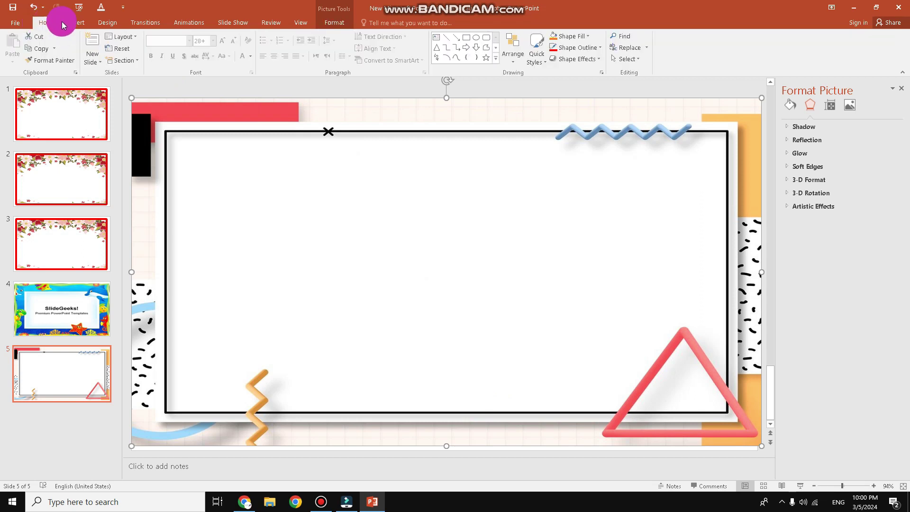
{"action": "left_click", "coordinate": [76, 23]}
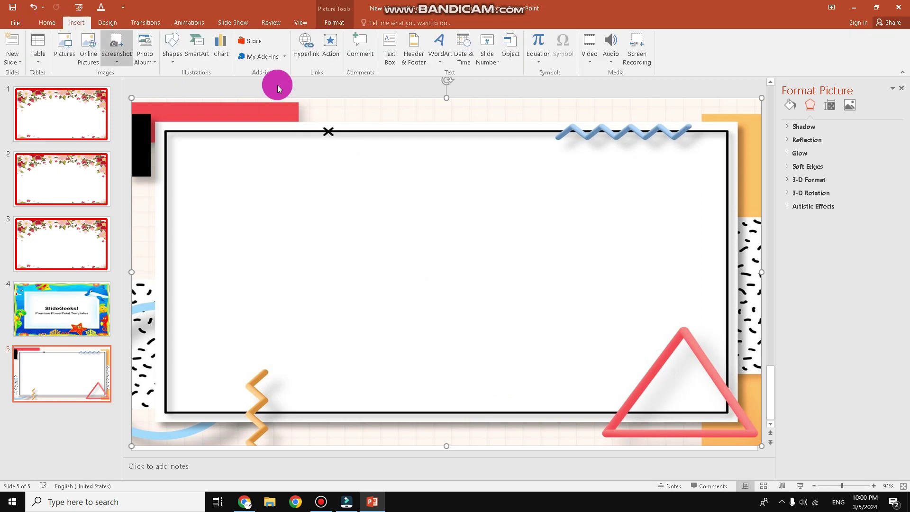
{"action": "left_click", "coordinate": [441, 45]}
{"action": "left_click", "coordinate": [469, 149]}
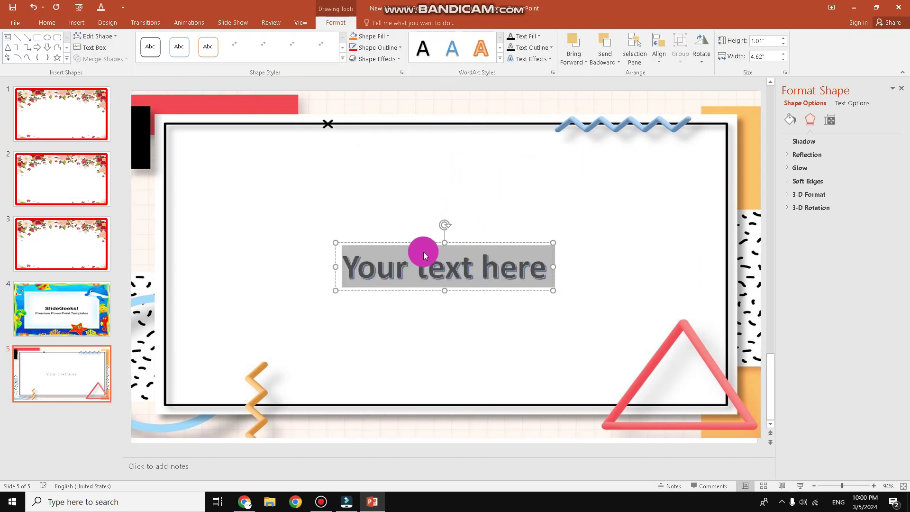
{"action": "type", "text": "POWER POINT BORDER"}
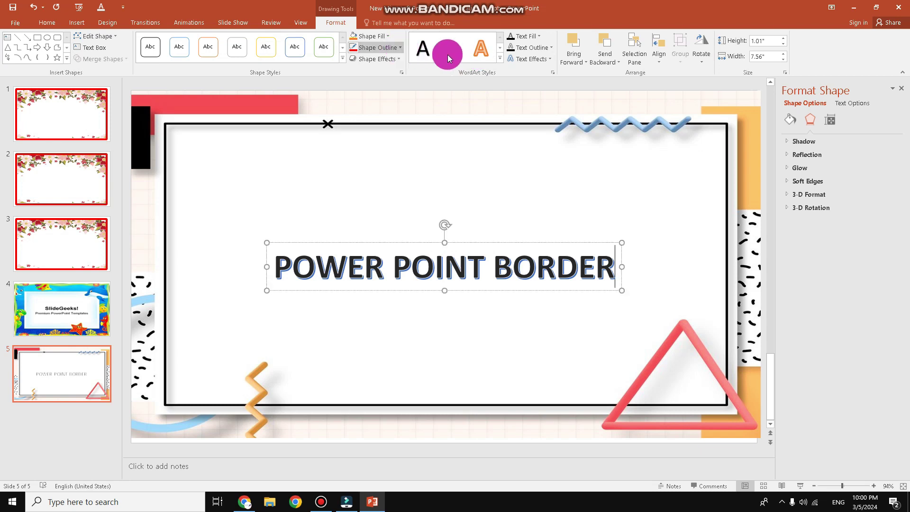
{"action": "left_click", "coordinate": [427, 50]}
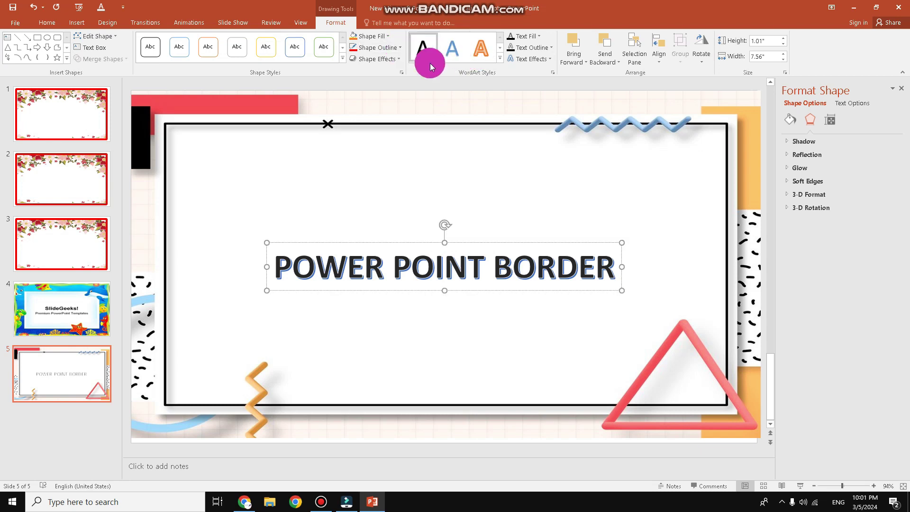
{"action": "left_click_drag", "start_coordinate": [423, 242], "coordinate": [425, 191]}
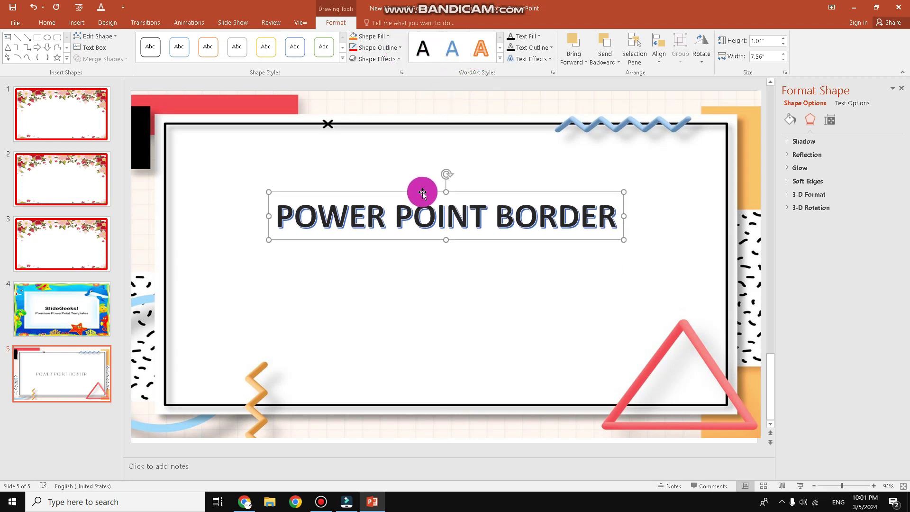
{"action": "left_click", "coordinate": [800, 485]}
- Exit the preview and review slides 1 through 4, ending on the ocean-framed slide
{"action": "key", "text": "Escape"}
{"action": "left_click", "coordinate": [78, 110]}
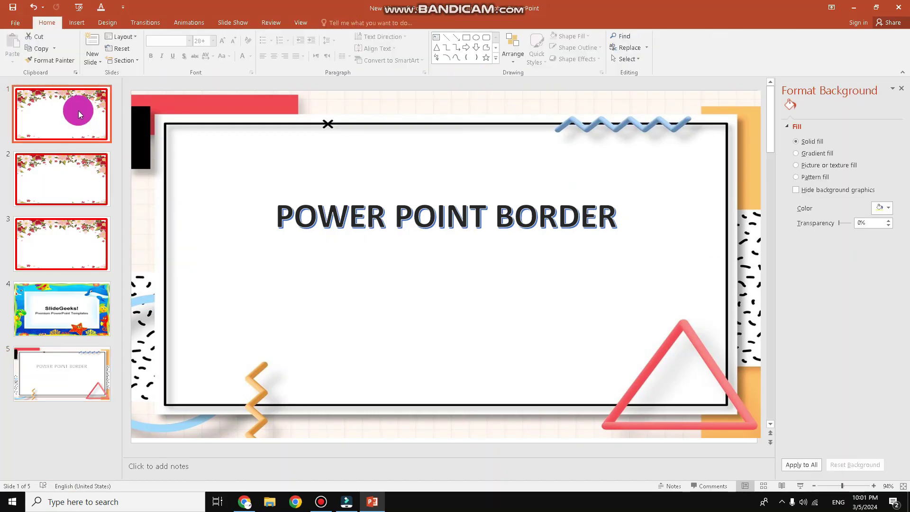
{"action": "left_click", "coordinate": [79, 166]}
{"action": "left_click", "coordinate": [73, 238]}
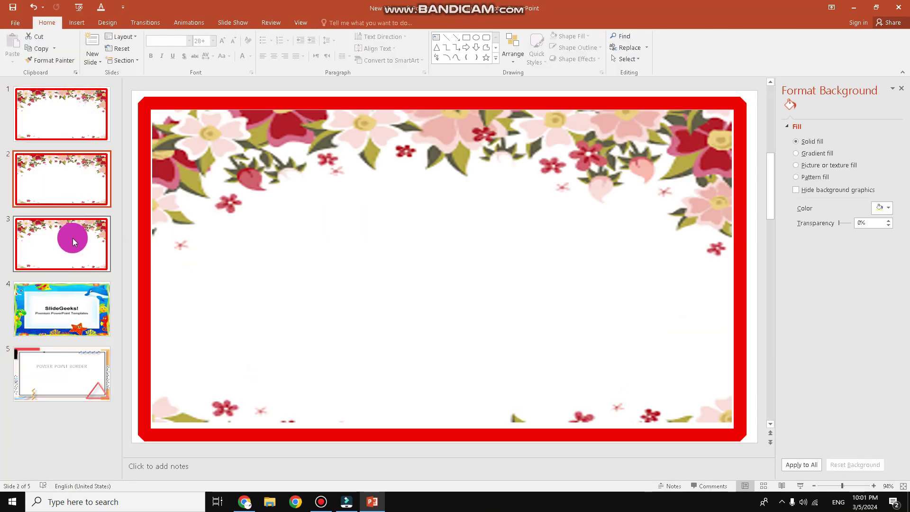
{"action": "left_click", "coordinate": [82, 298]}
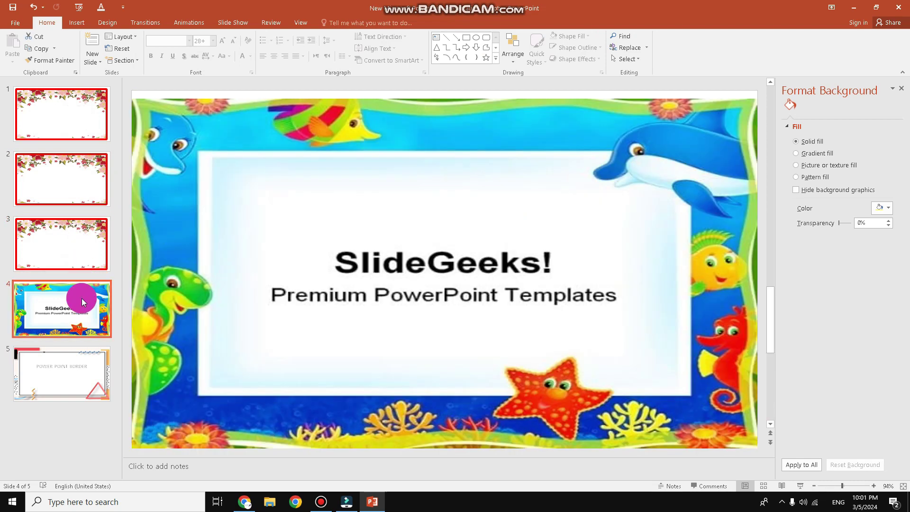